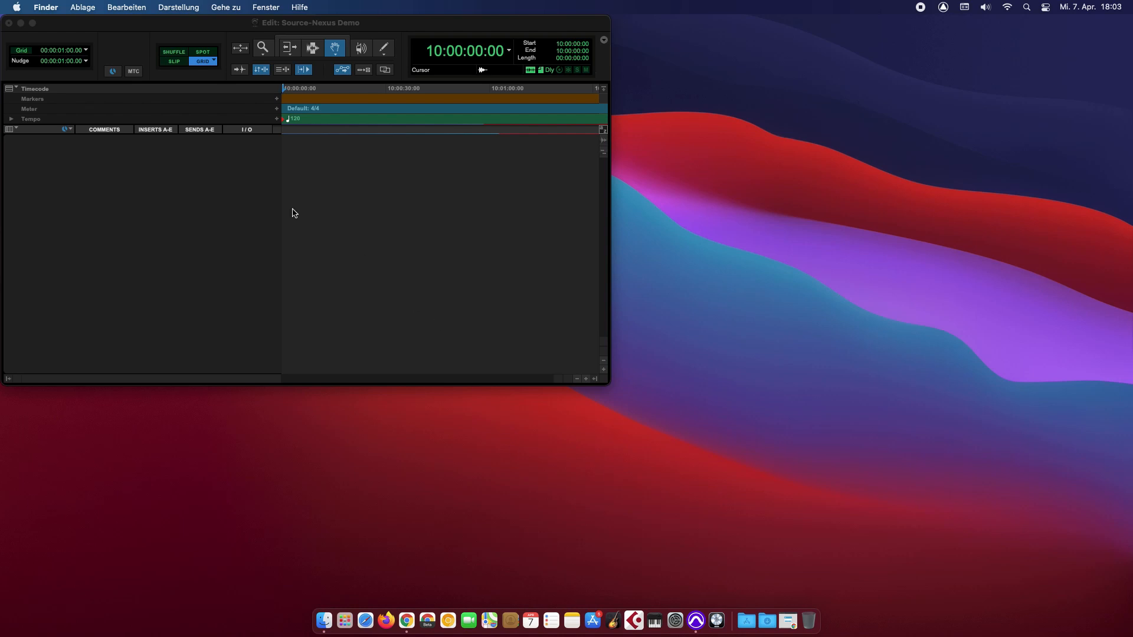
Activate the Source-Nexus Demo session's Edit window and open the Track menu.
click(189, 27)
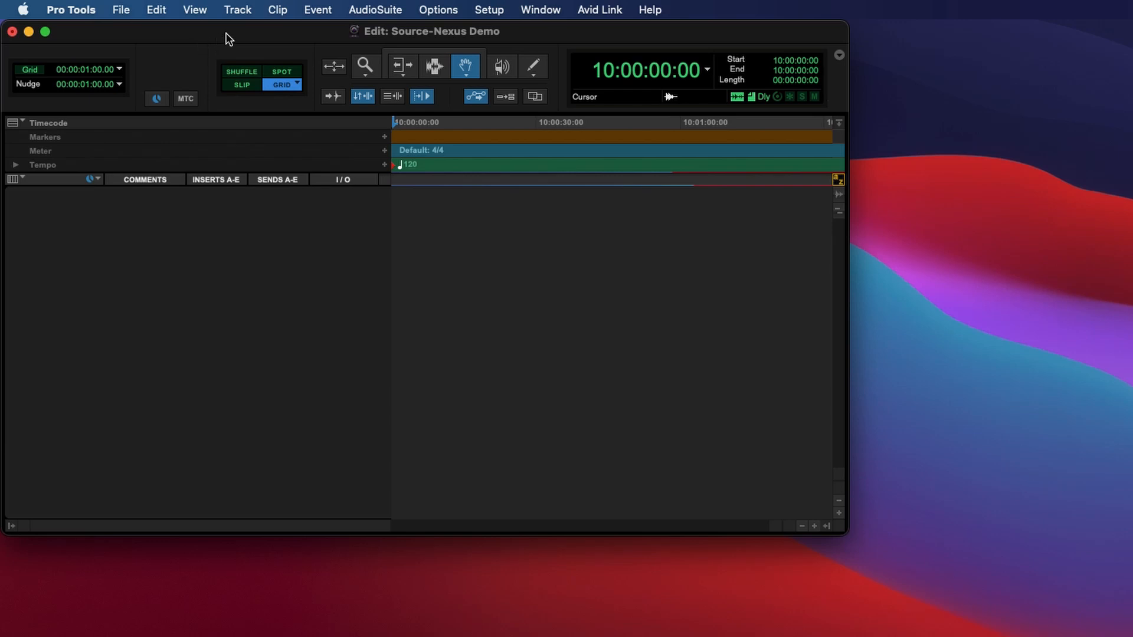
click(242, 11)
Create three mono Audio Tracks, then a stereo Aux Input track named Aux 1.
click(245, 40)
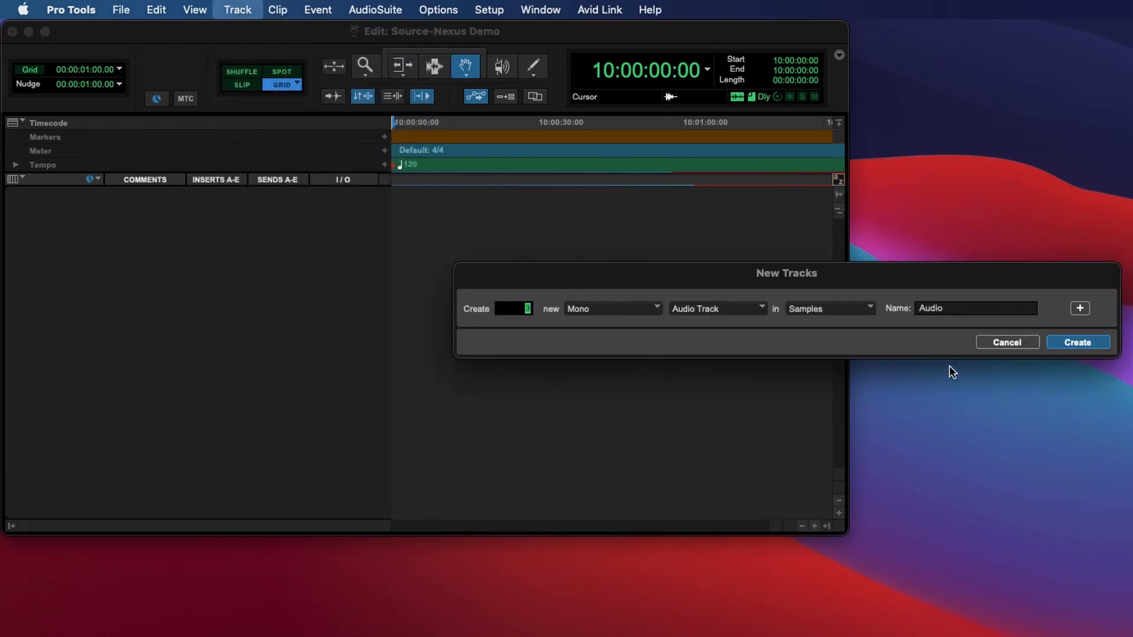
click(1076, 343)
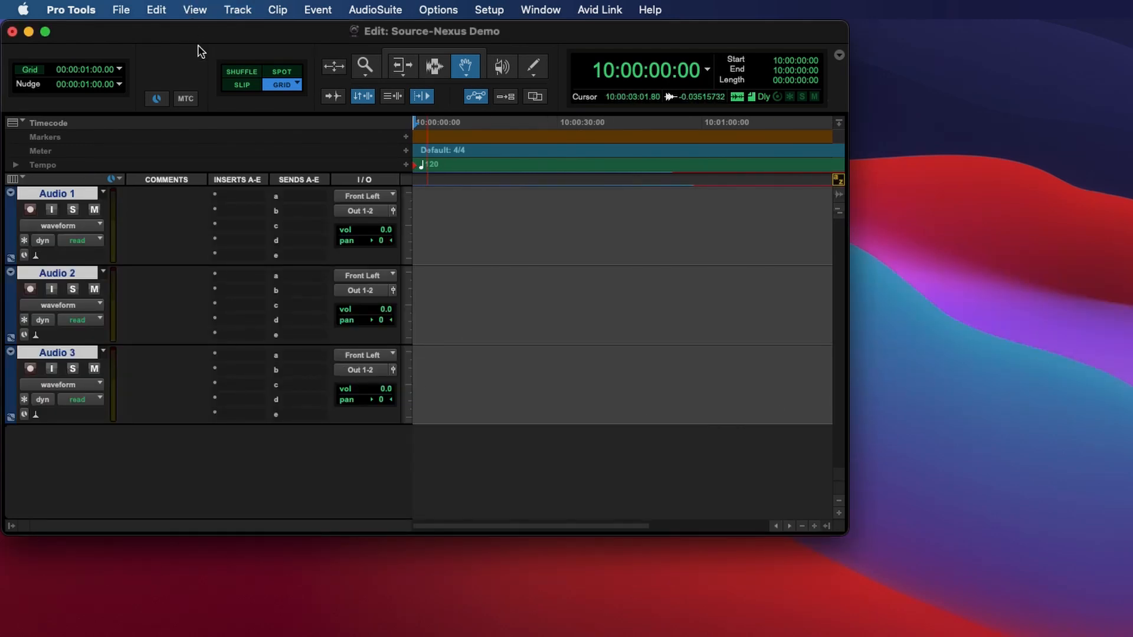
click(238, 10)
click(249, 33)
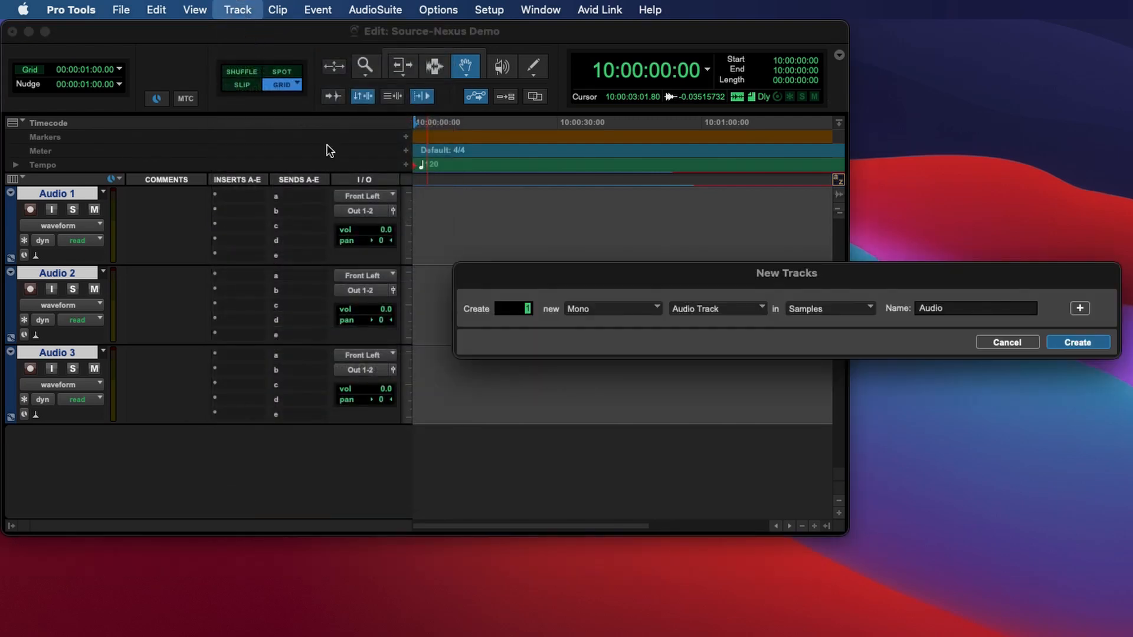
click(742, 308)
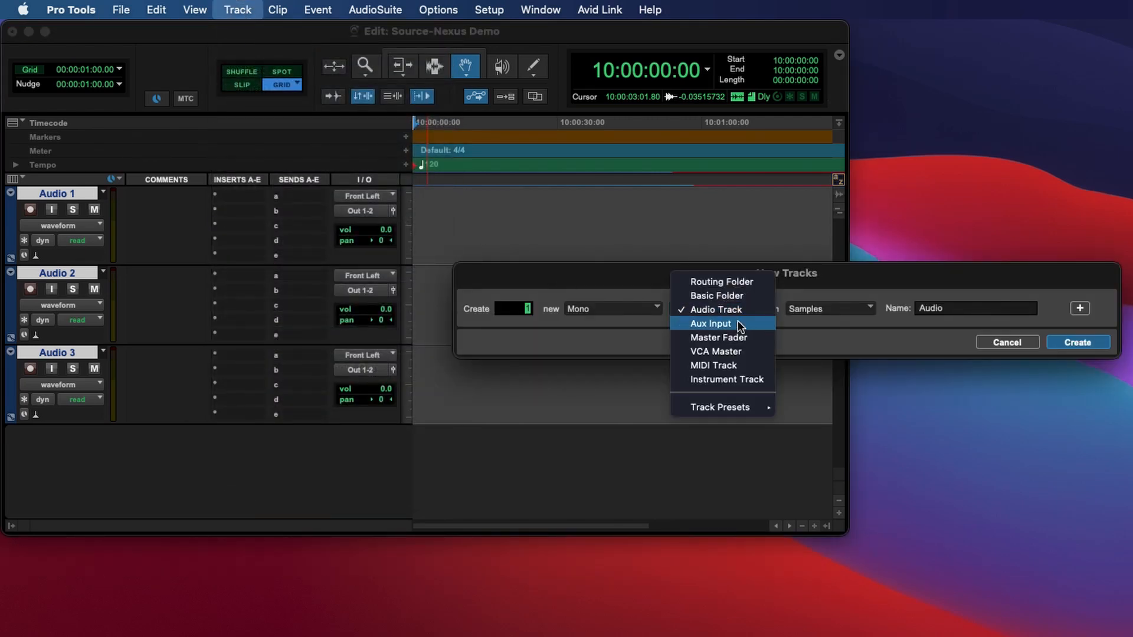
click(739, 324)
click(607, 314)
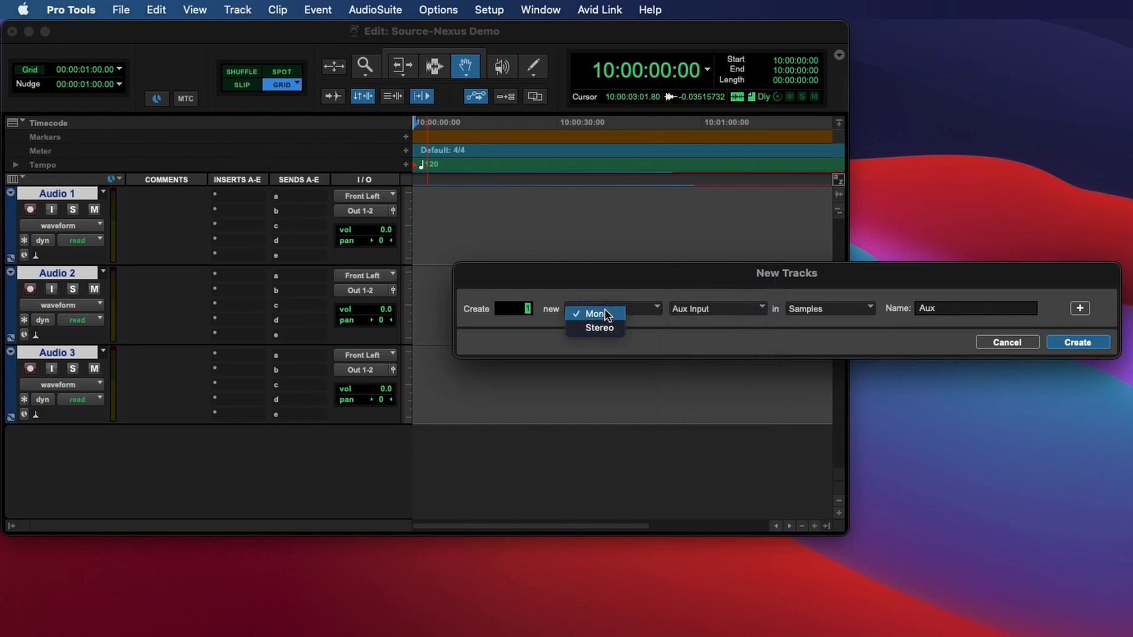
click(607, 329)
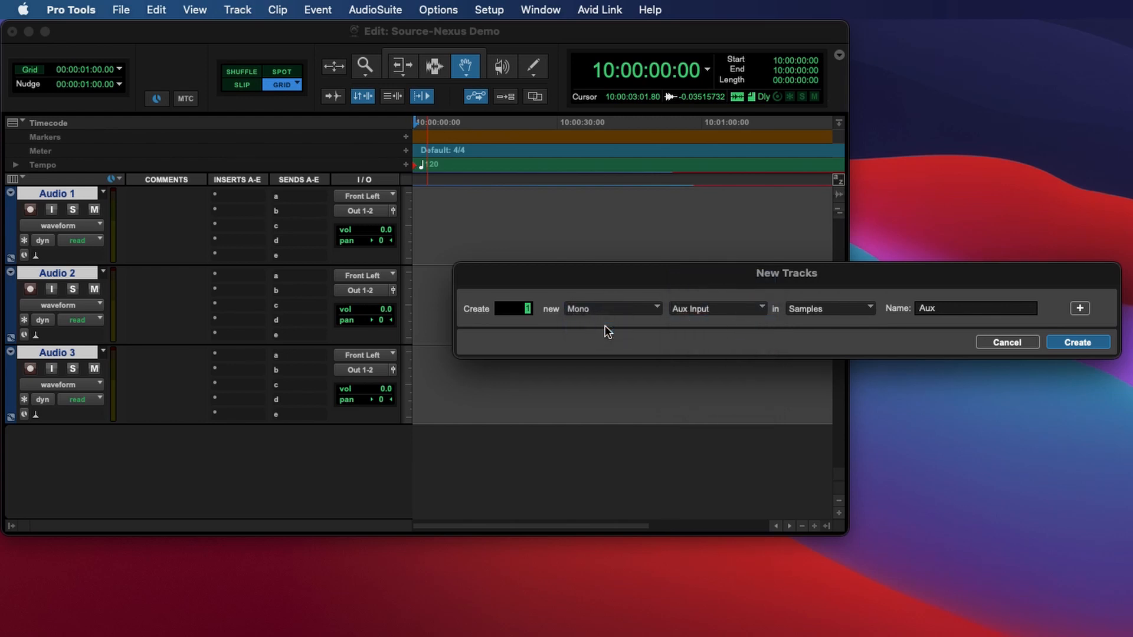
click(1093, 344)
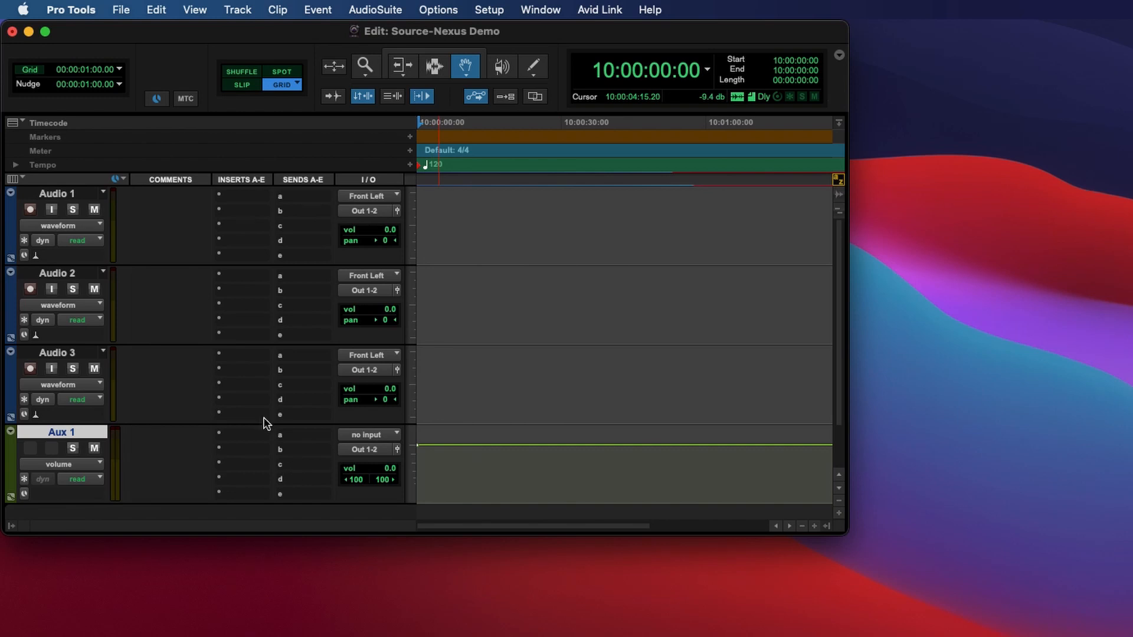
Rename Audio 1, 2, 3 to Talent, Playback, Talkback, and Aux 1 to SLP.
double_click(63, 196)
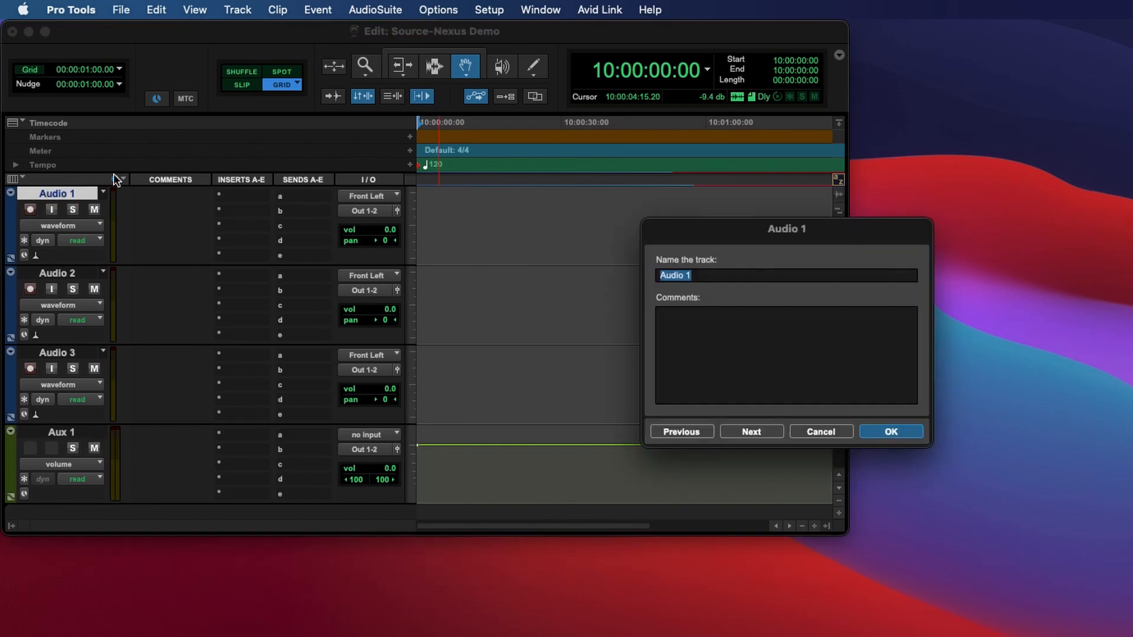
text(Talent)
key(Return)
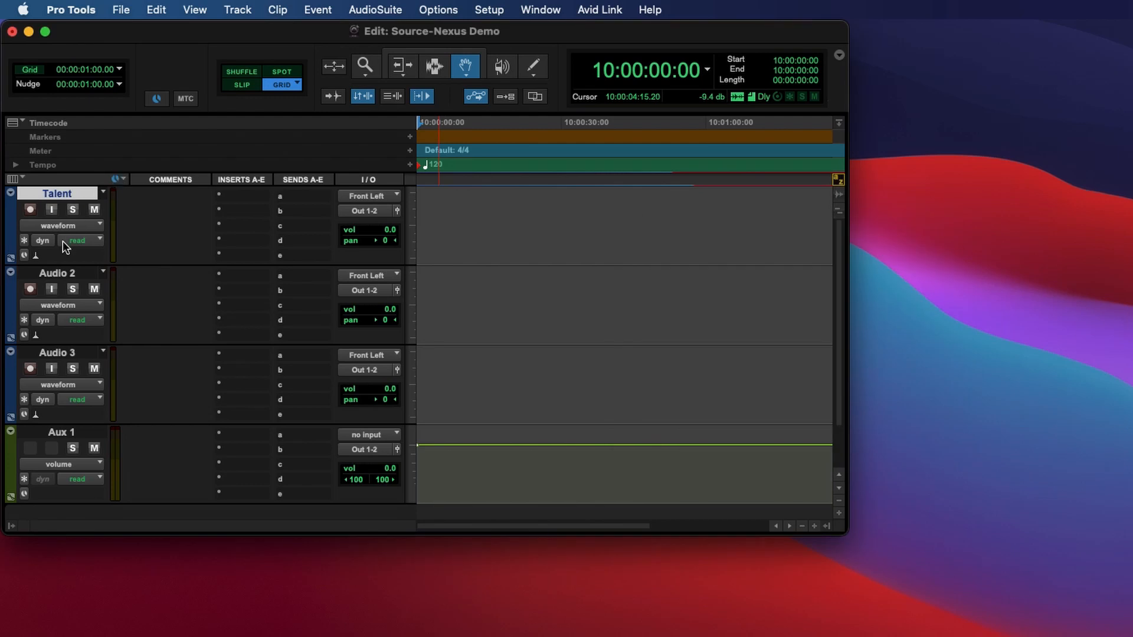
double_click(62, 272)
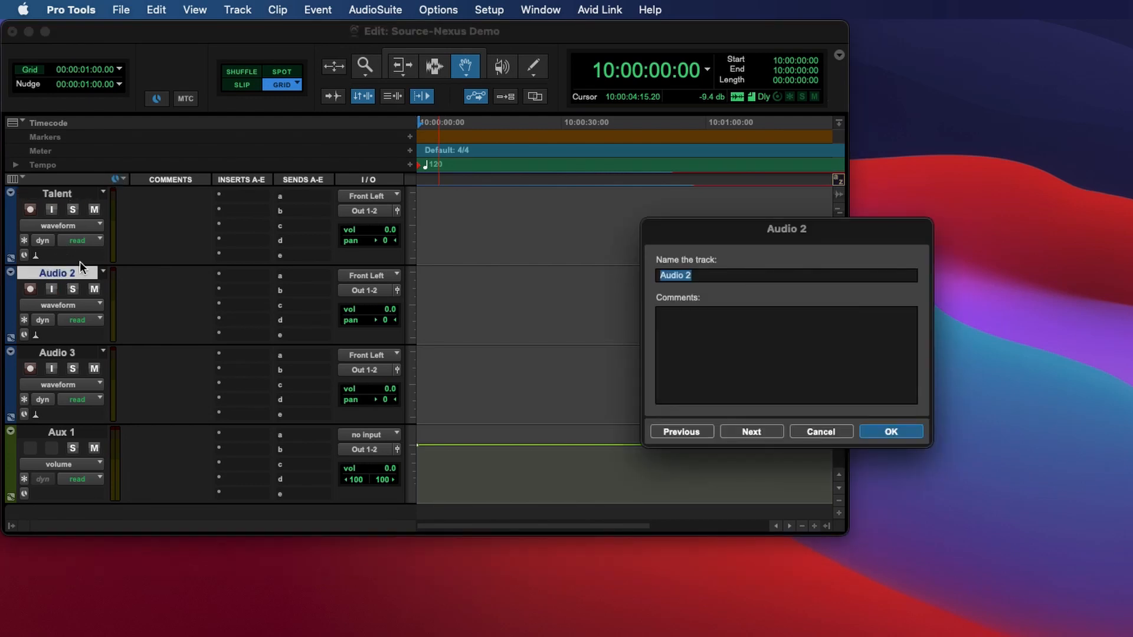
text(Playback)
key(Return)
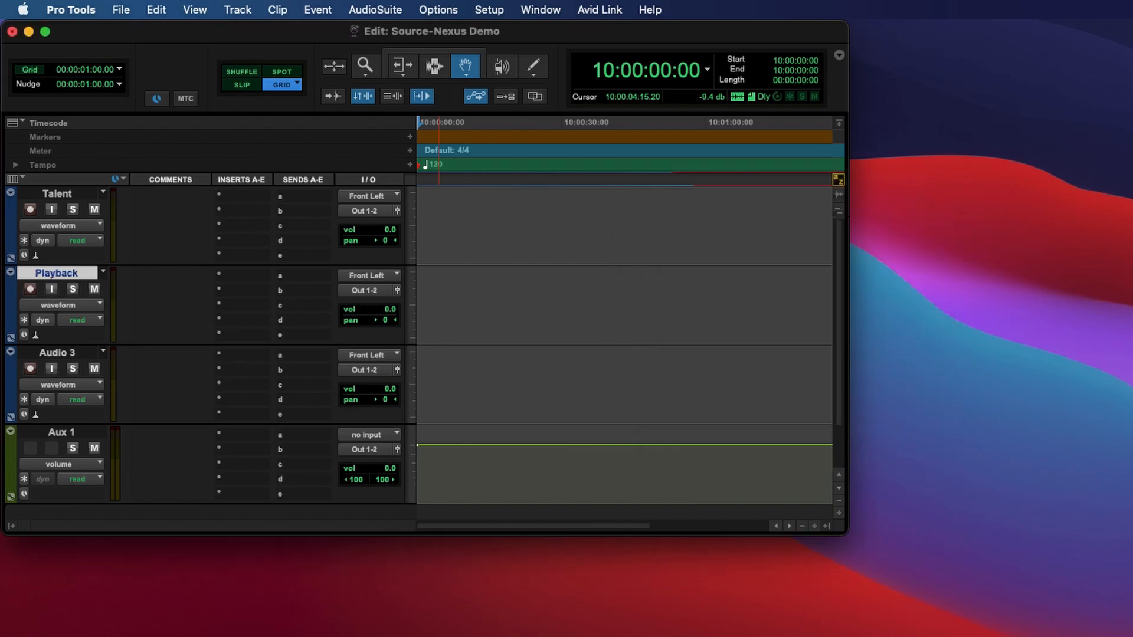
double_click(58, 352)
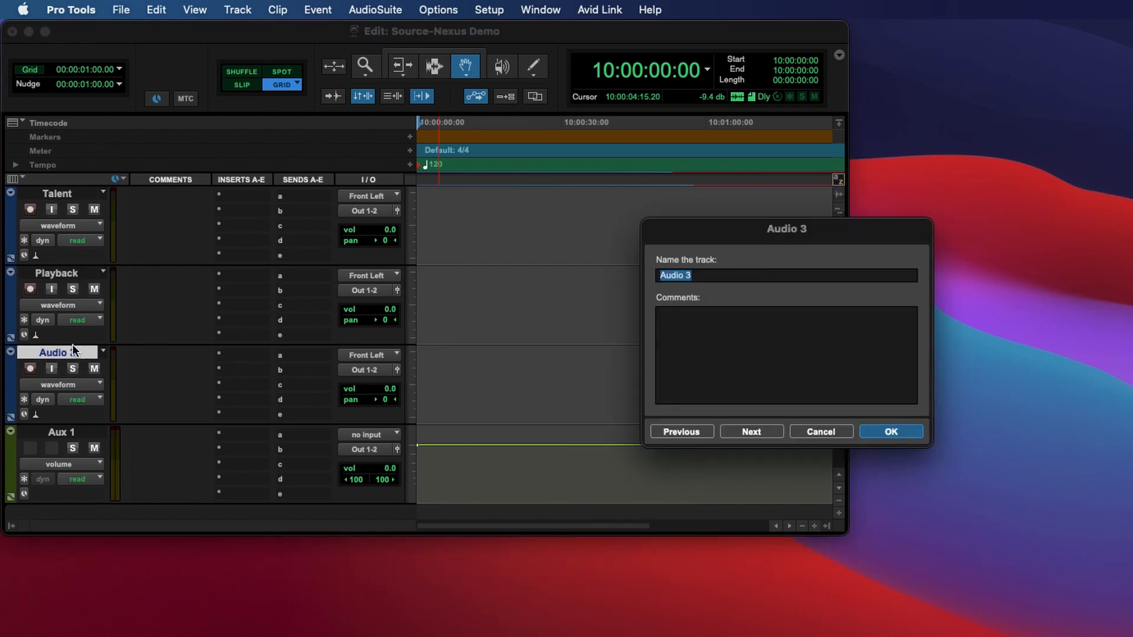
text(Talkback)
key(Return)
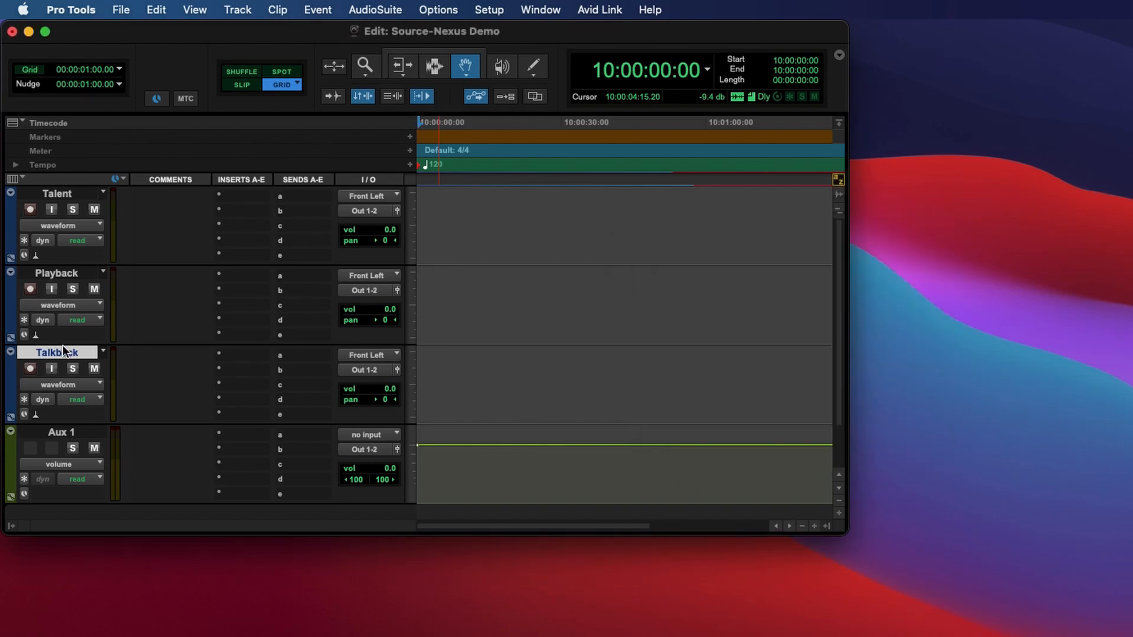
double_click(61, 434)
text(SLP)
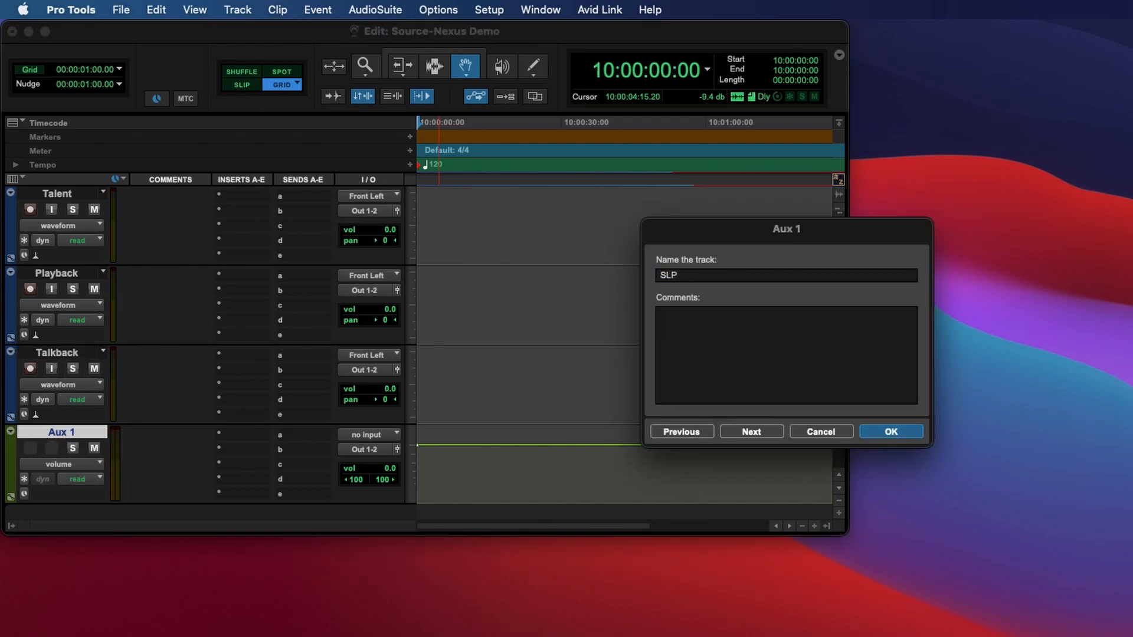
key(Return)
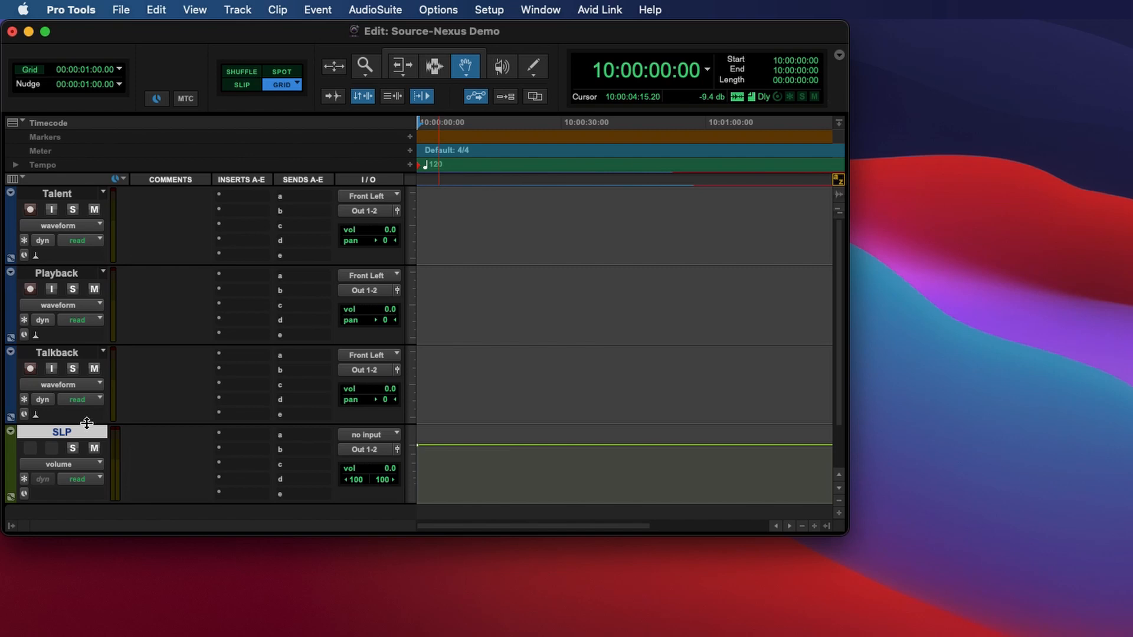
Insert the Source-Nexus AAX stereo plug-in on the SLP track's first insert.
click(246, 439)
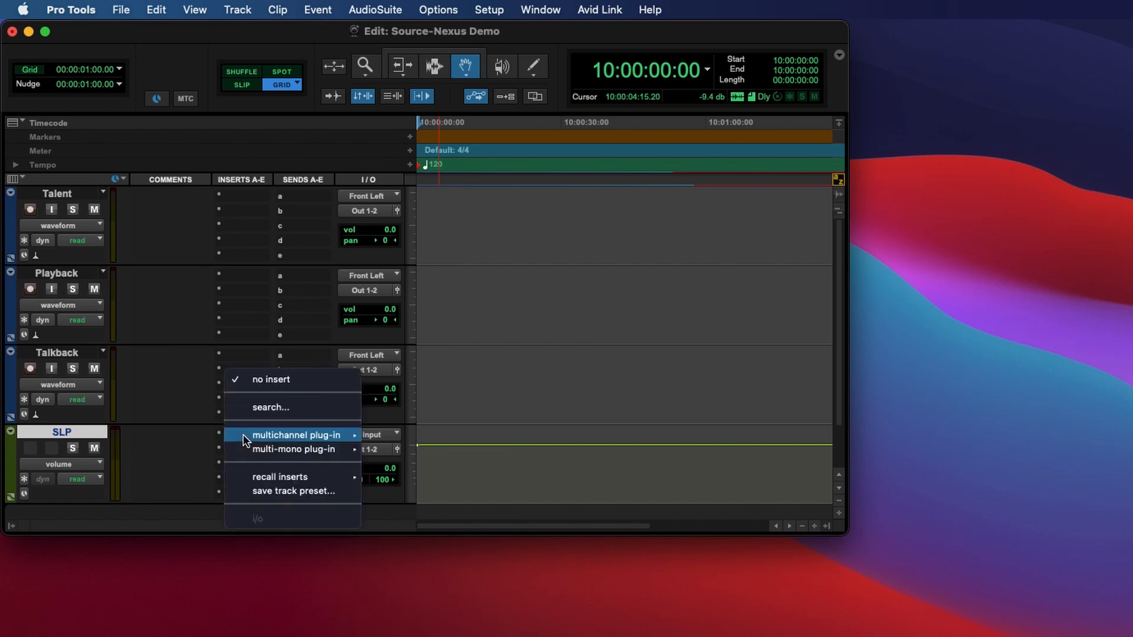
mouse_move(330, 435)
mouse_move(439, 557)
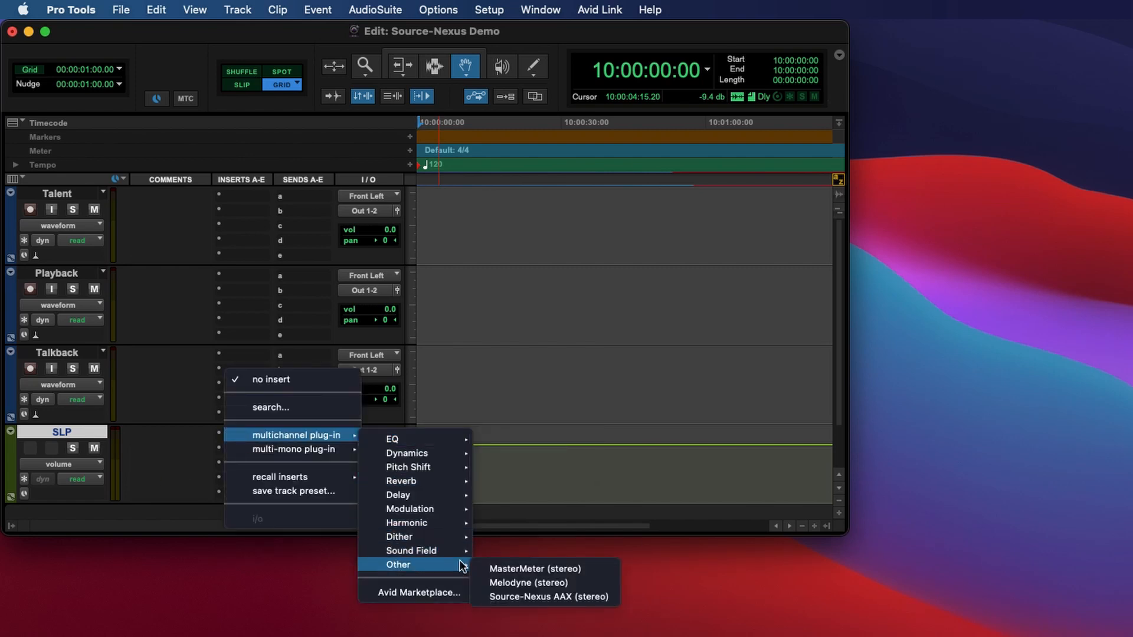
click(547, 598)
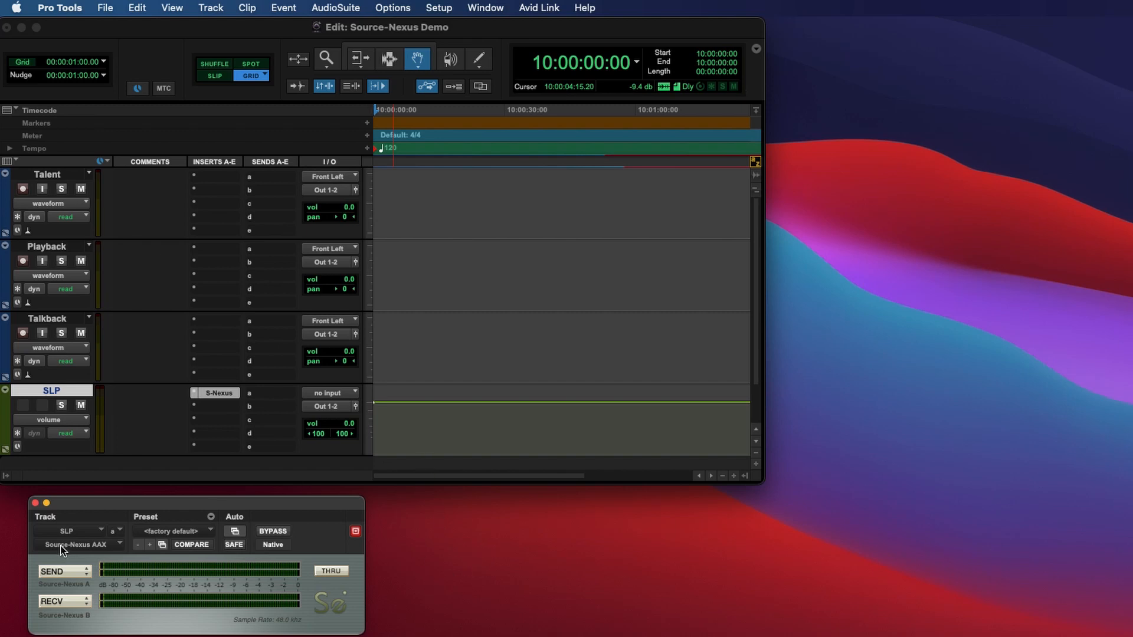
Set Source-Nexus to send to Source-Nexus A 1-2 and receive Source-Nexus B Output 1 and 2.
click(59, 572)
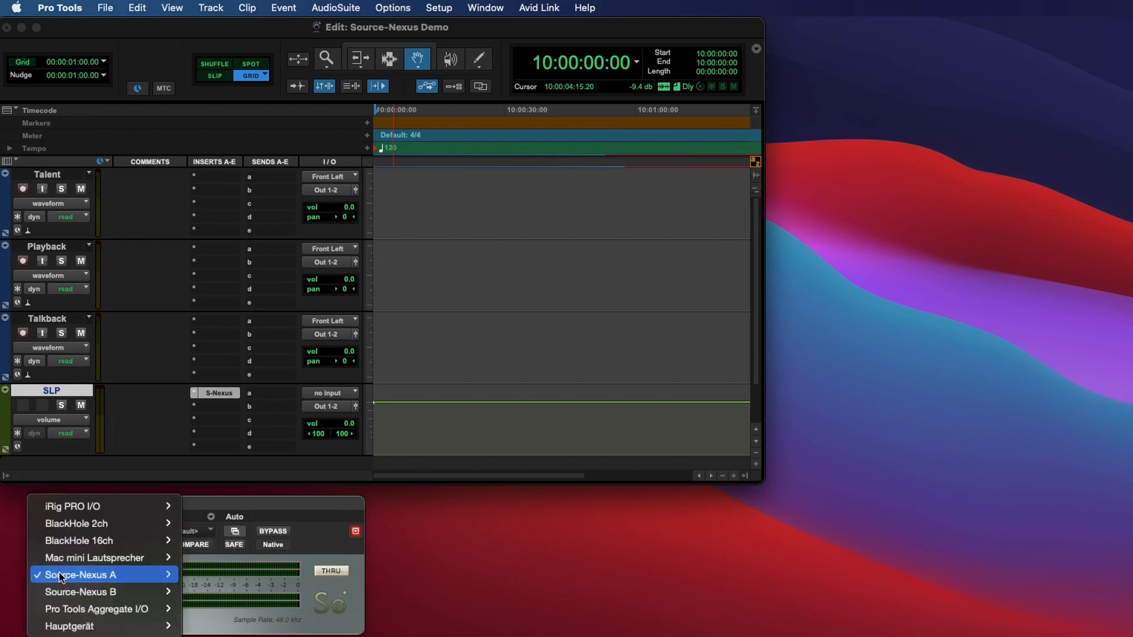
mouse_move(59, 575)
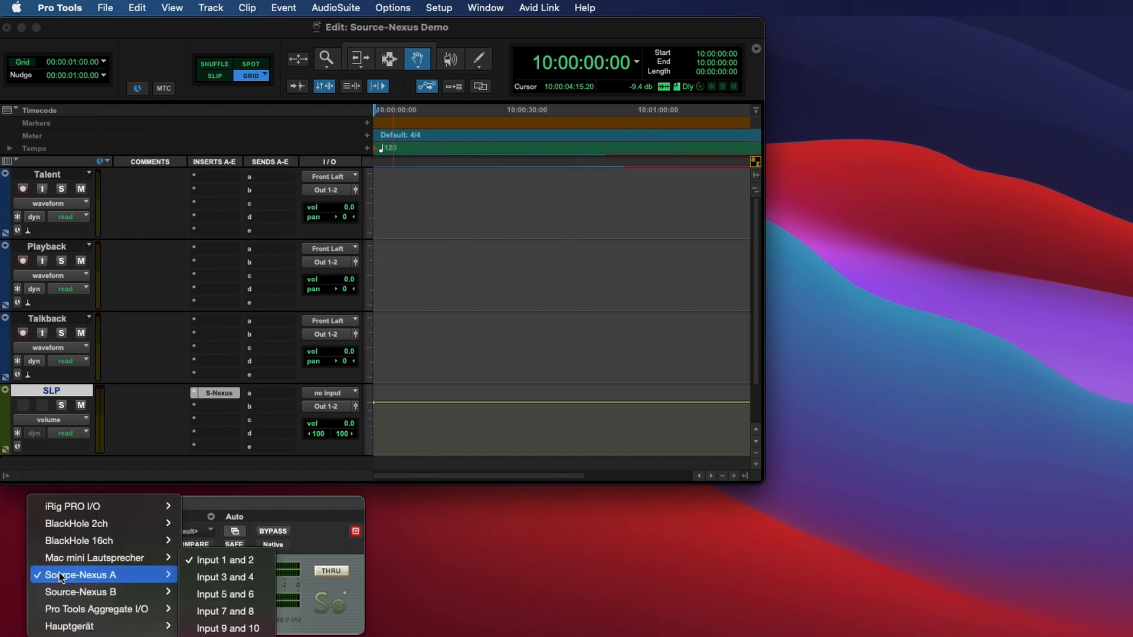
click(233, 564)
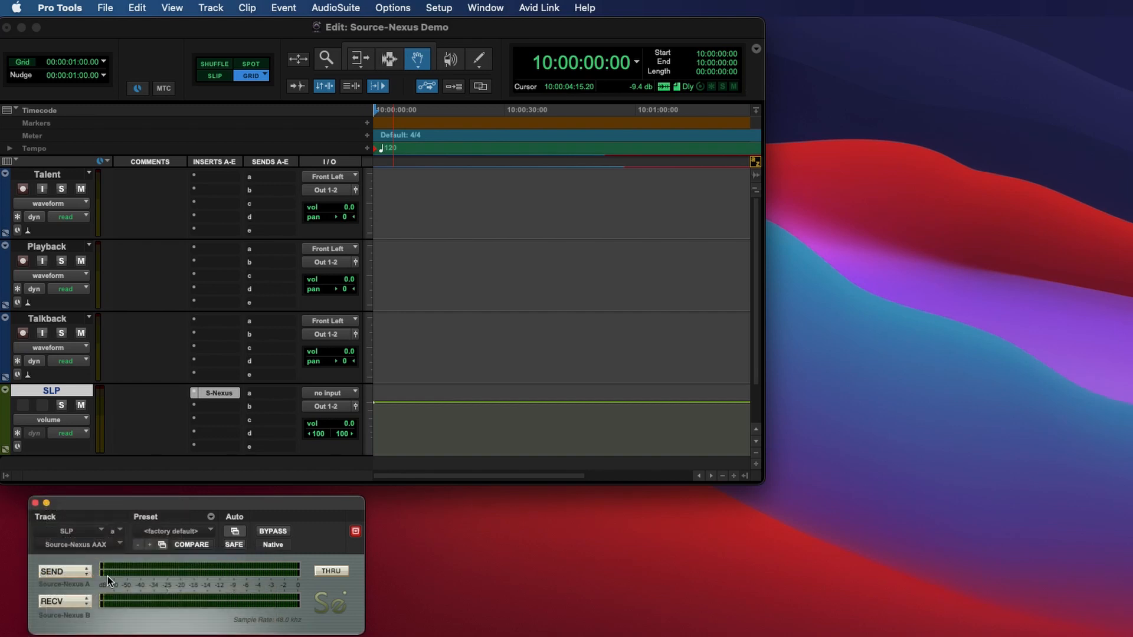
click(59, 602)
mouse_move(59, 604)
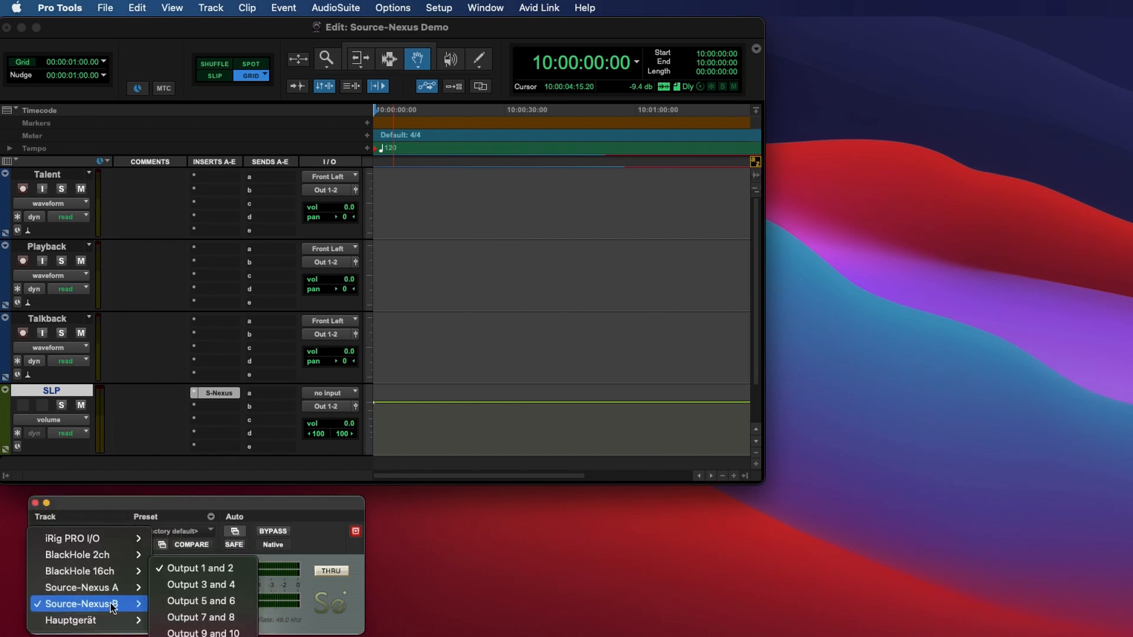
click(203, 569)
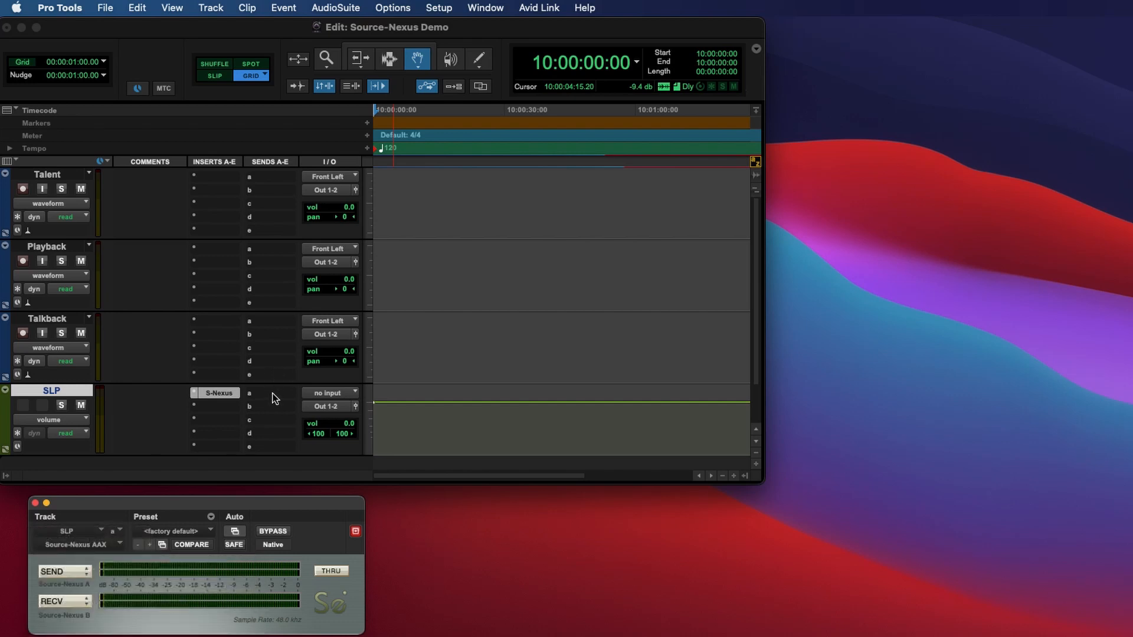
Set the SLP track's input to Bus 1-2 (Stereo) and its output to Bus 3-4 (Stereo).
click(328, 392)
mouse_move(330, 393)
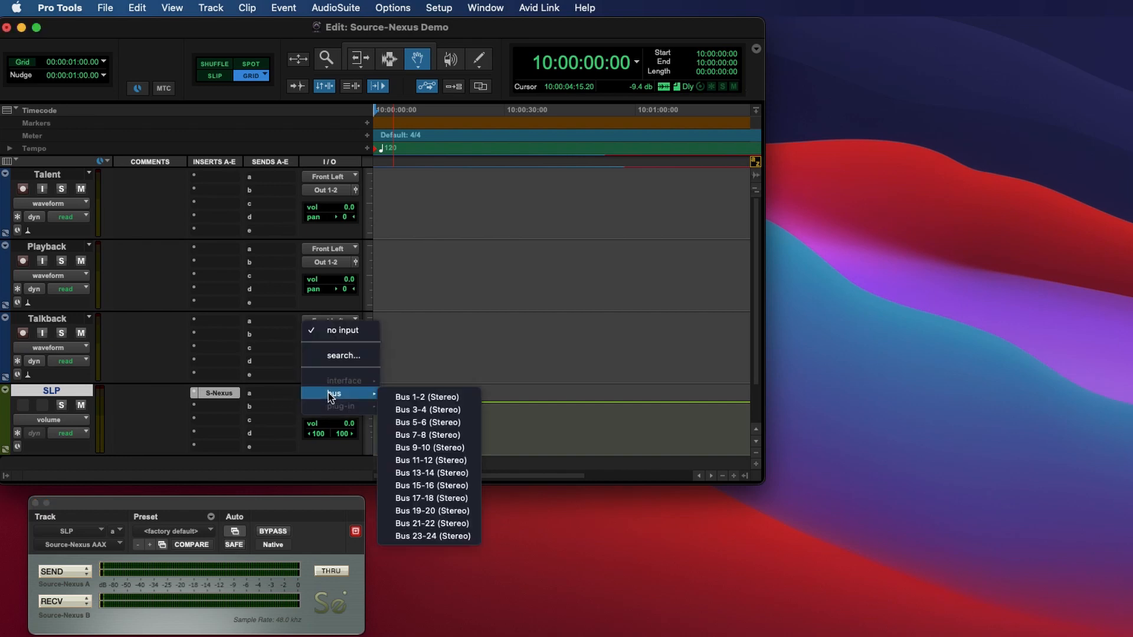
click(418, 399)
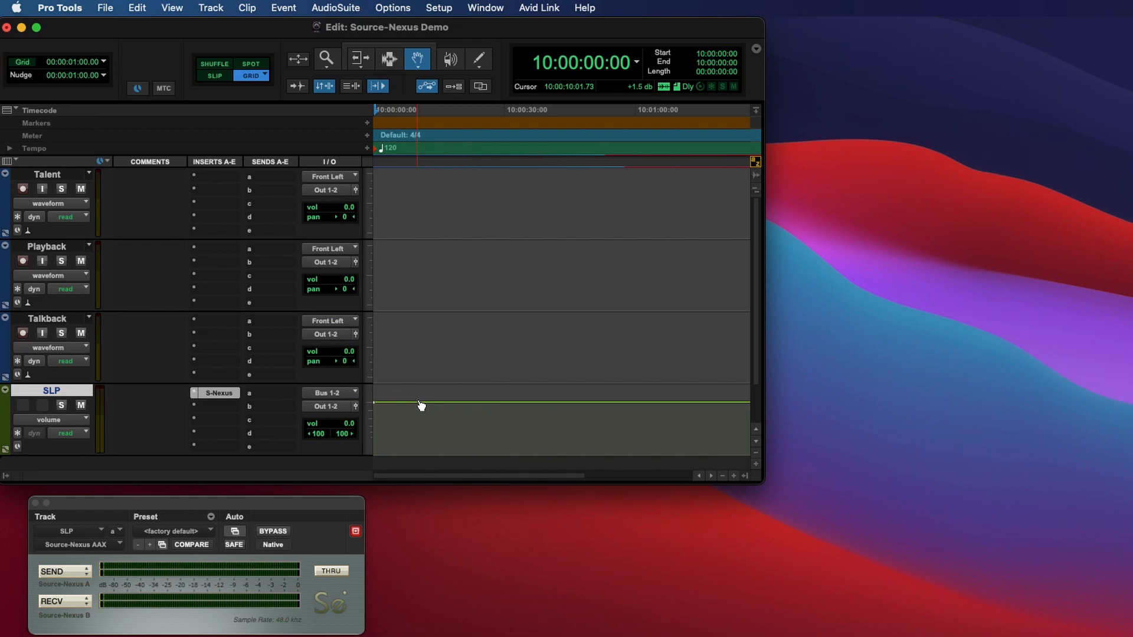
click(331, 407)
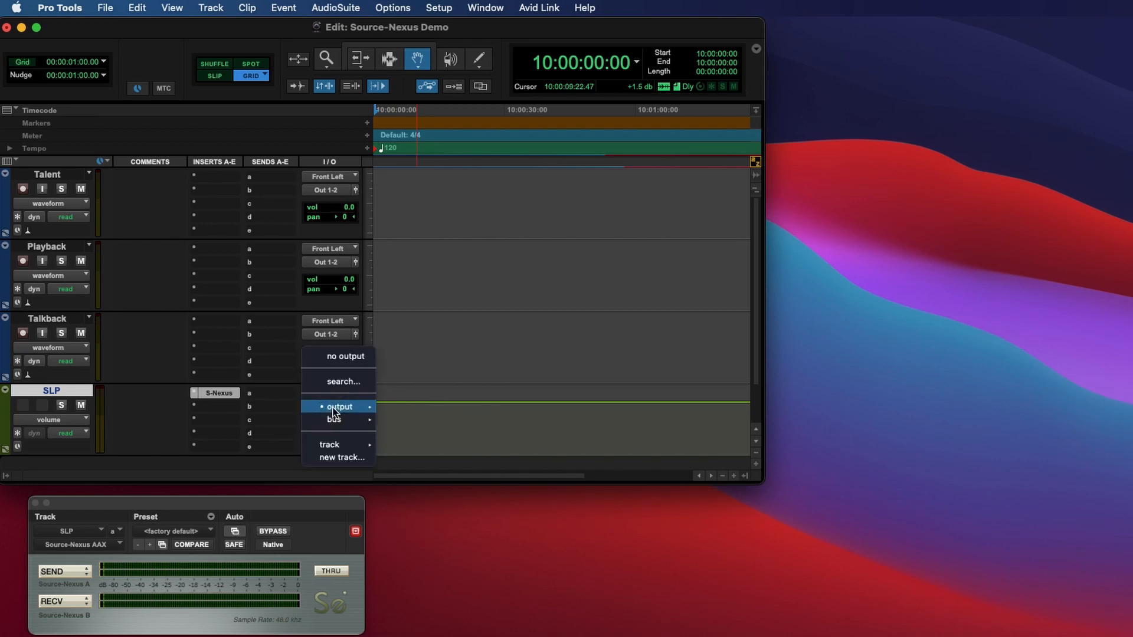
mouse_move(339, 419)
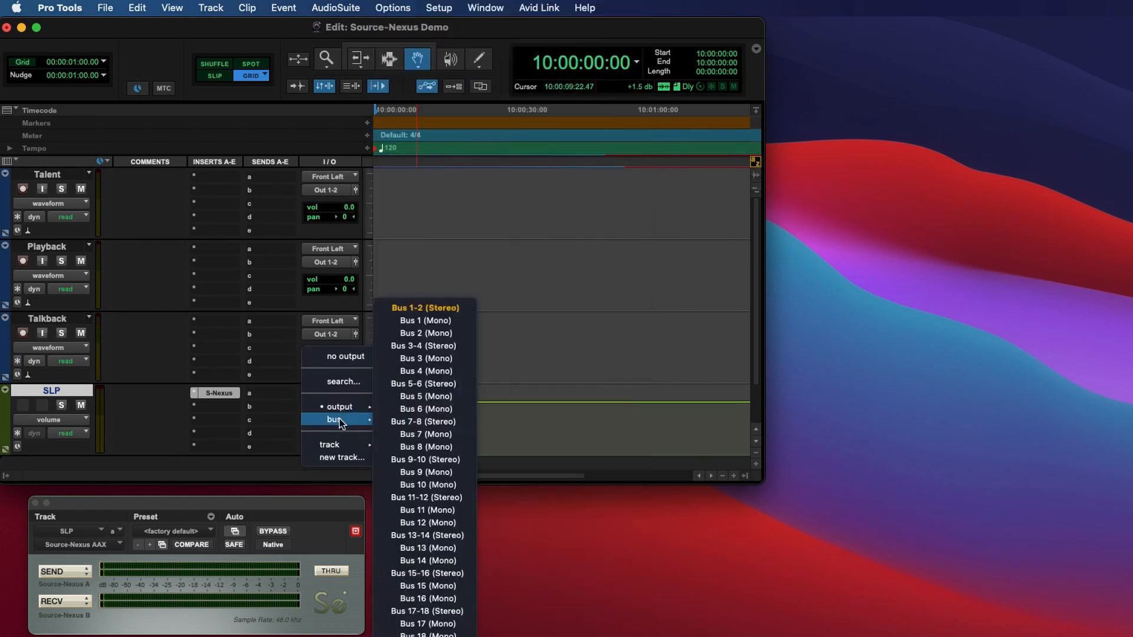
click(425, 348)
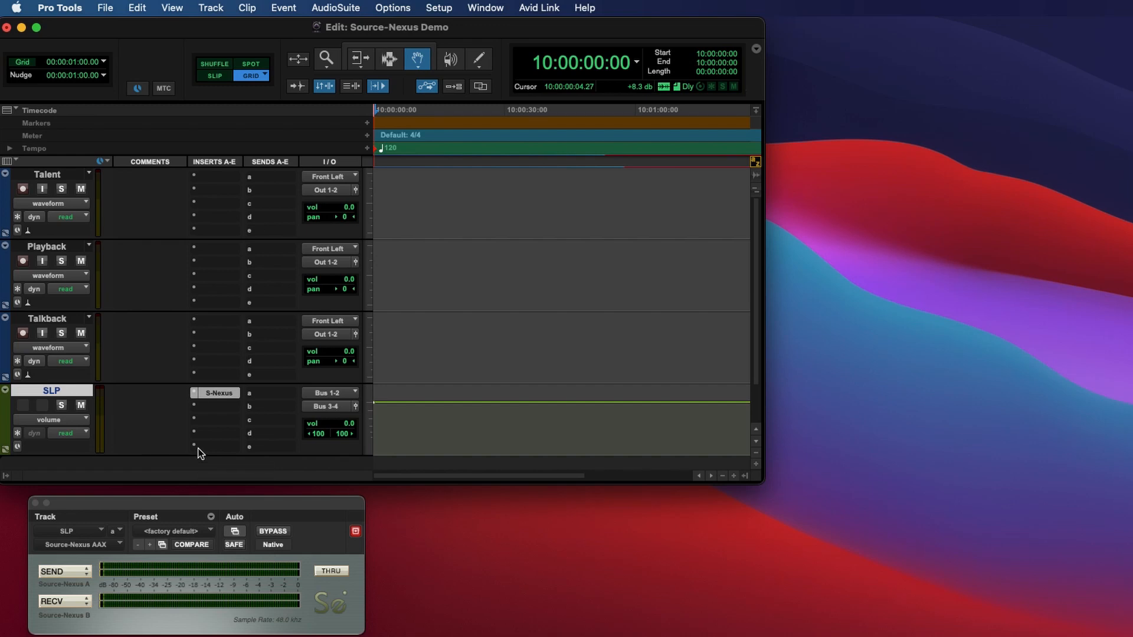
Set the Talent track's input to Bus 3 (Mono), enable input monitoring and record-arm it.
click(55, 177)
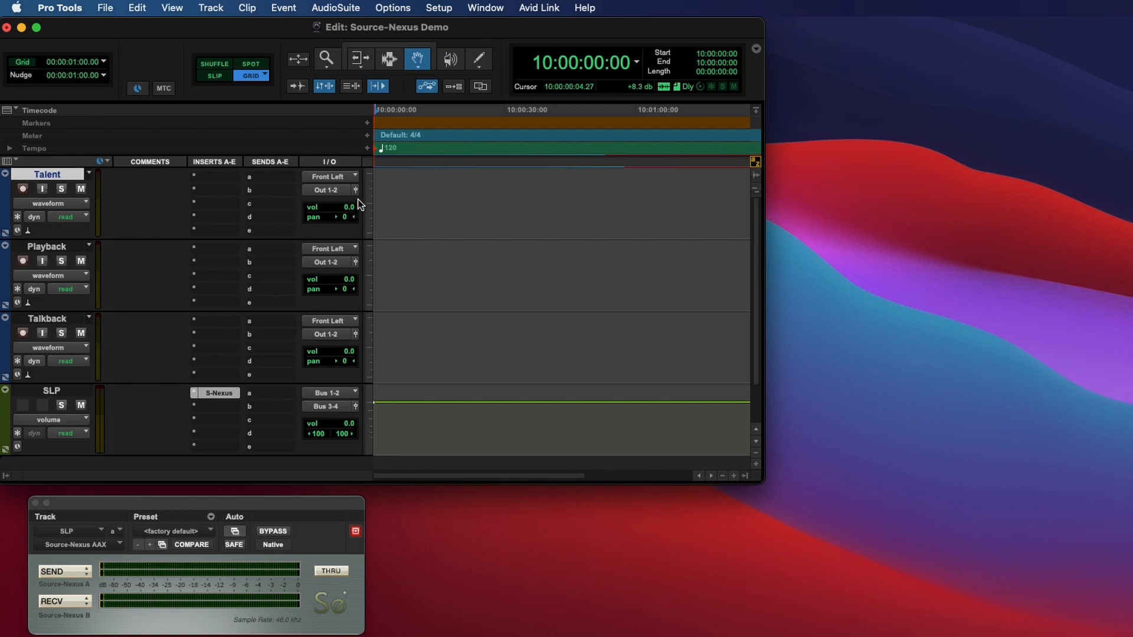
click(341, 176)
mouse_move(341, 176)
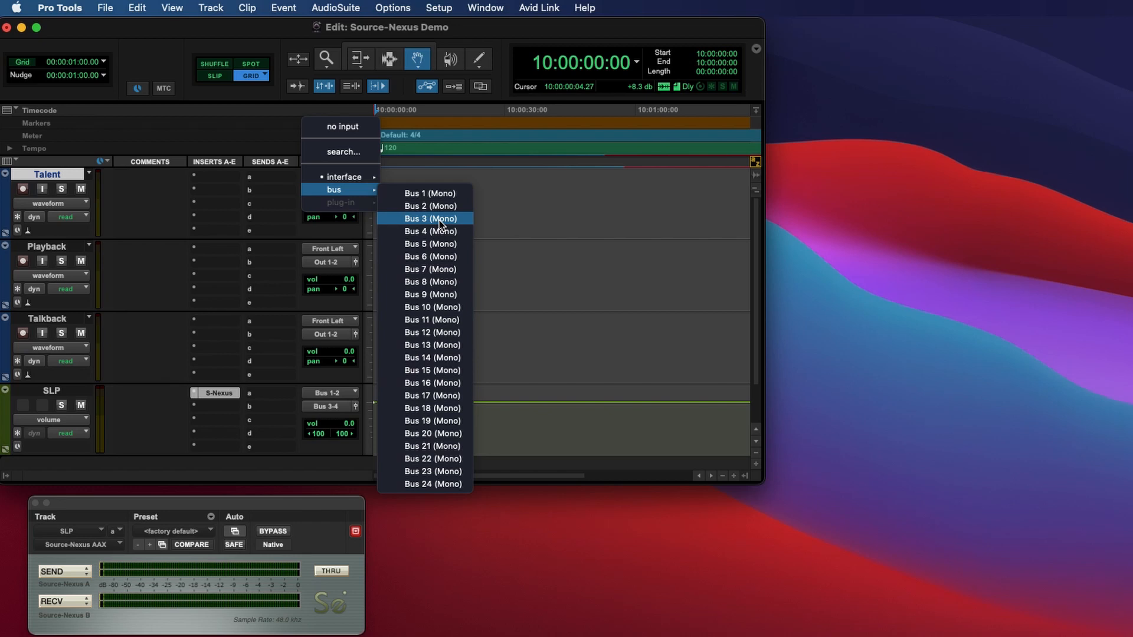
click(439, 220)
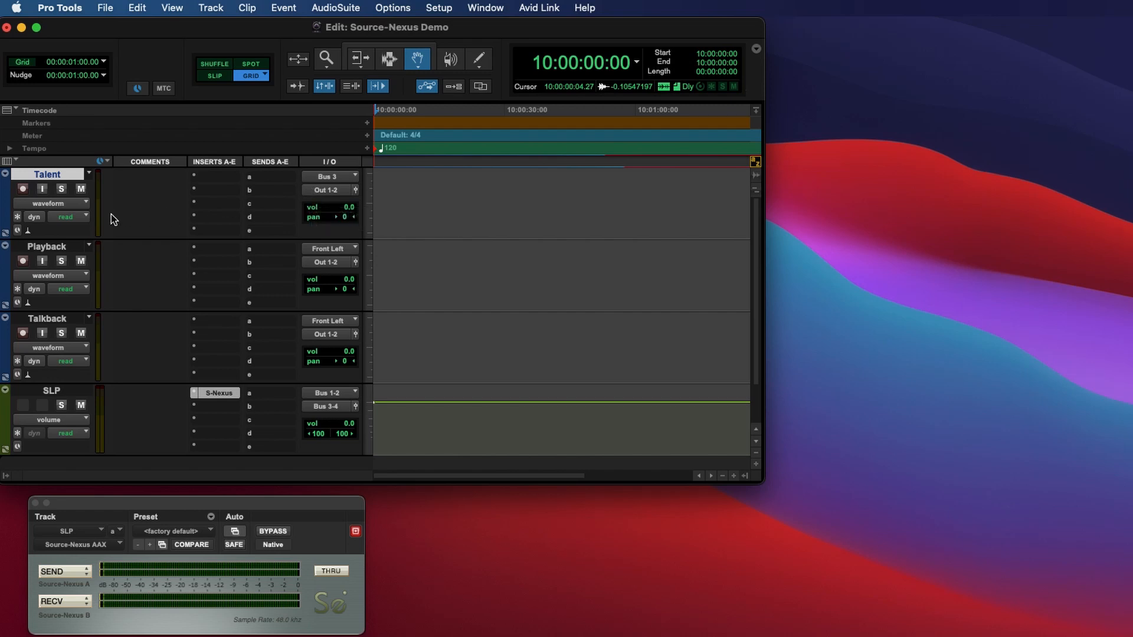
click(43, 189)
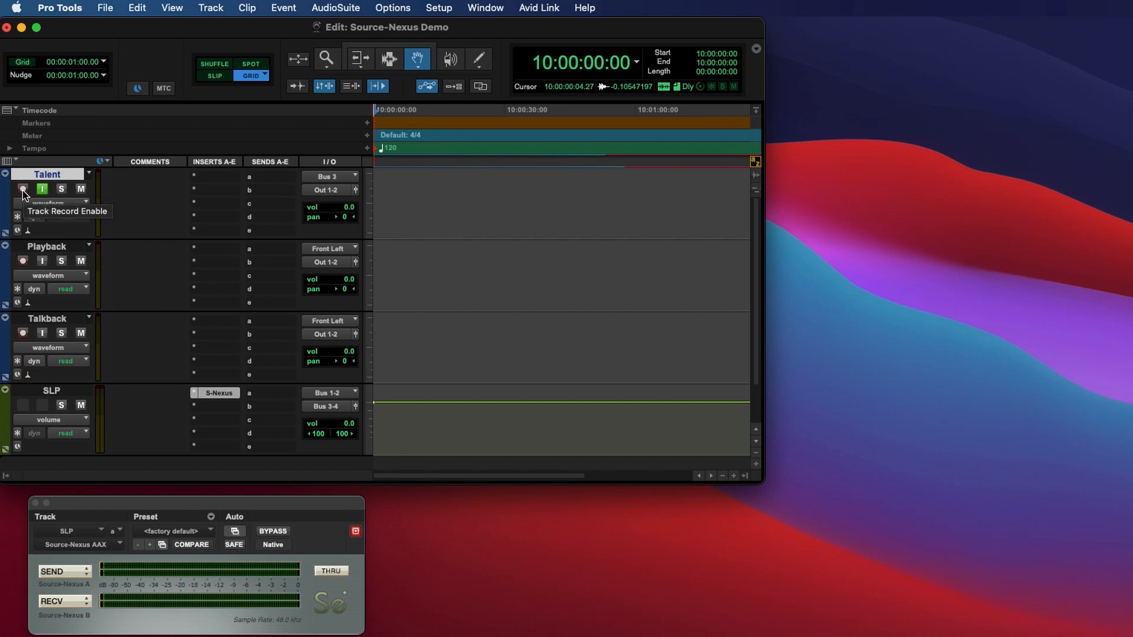
click(22, 190)
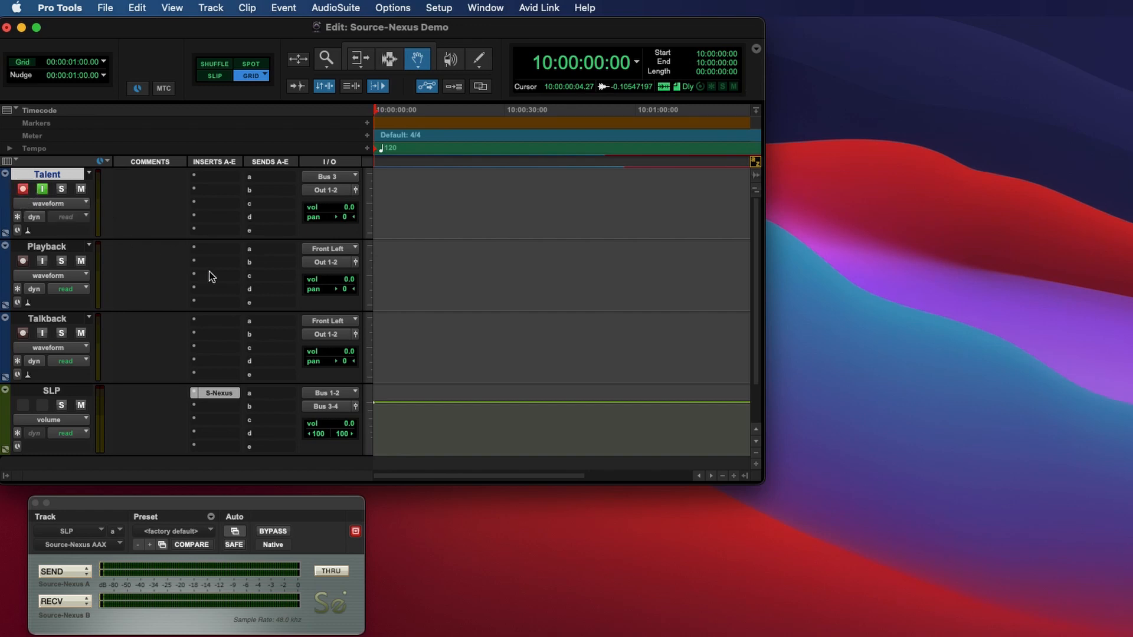
Set the Playback track's input to no input.
click(59, 250)
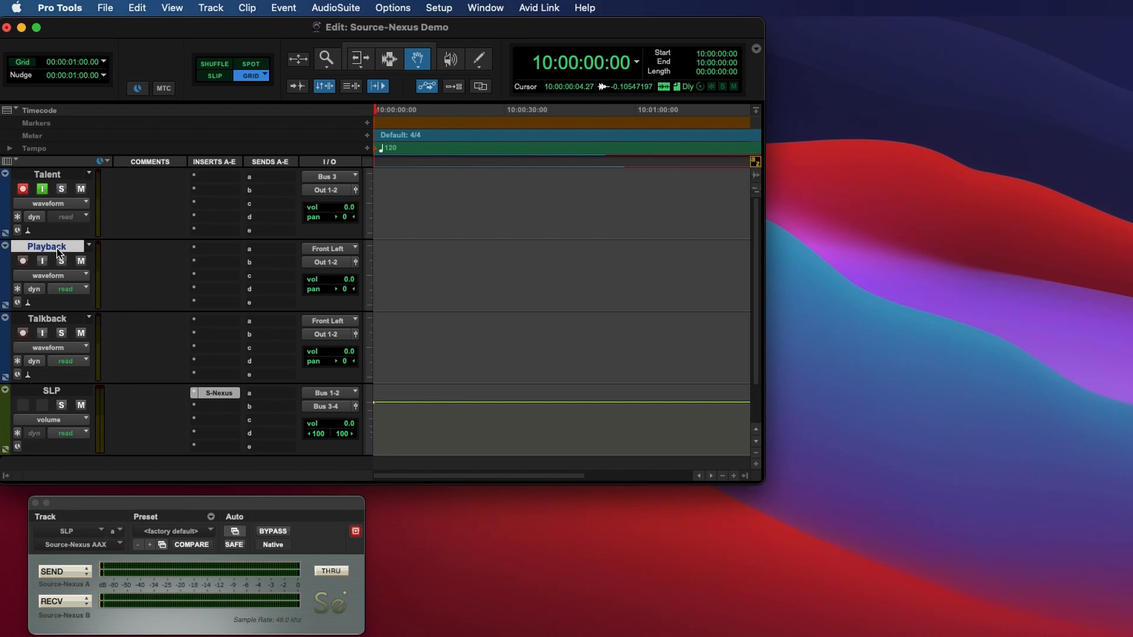
click(332, 251)
mouse_move(334, 252)
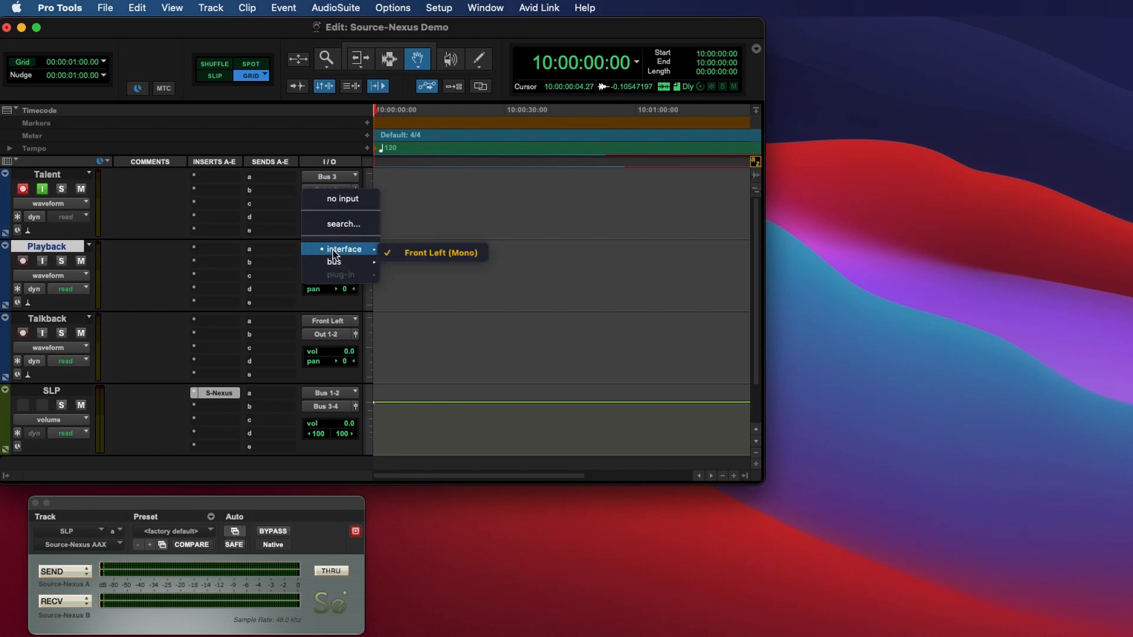
click(338, 200)
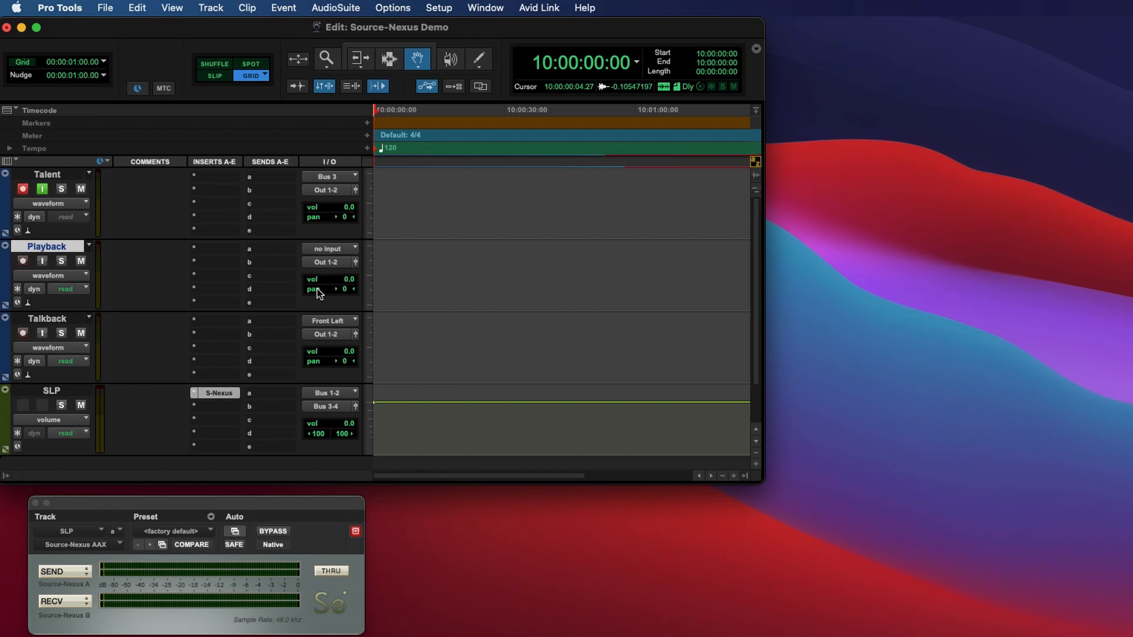
Add send A on Playback to Bus 1-2 at a 0 dB level.
click(268, 250)
mouse_move(355, 263)
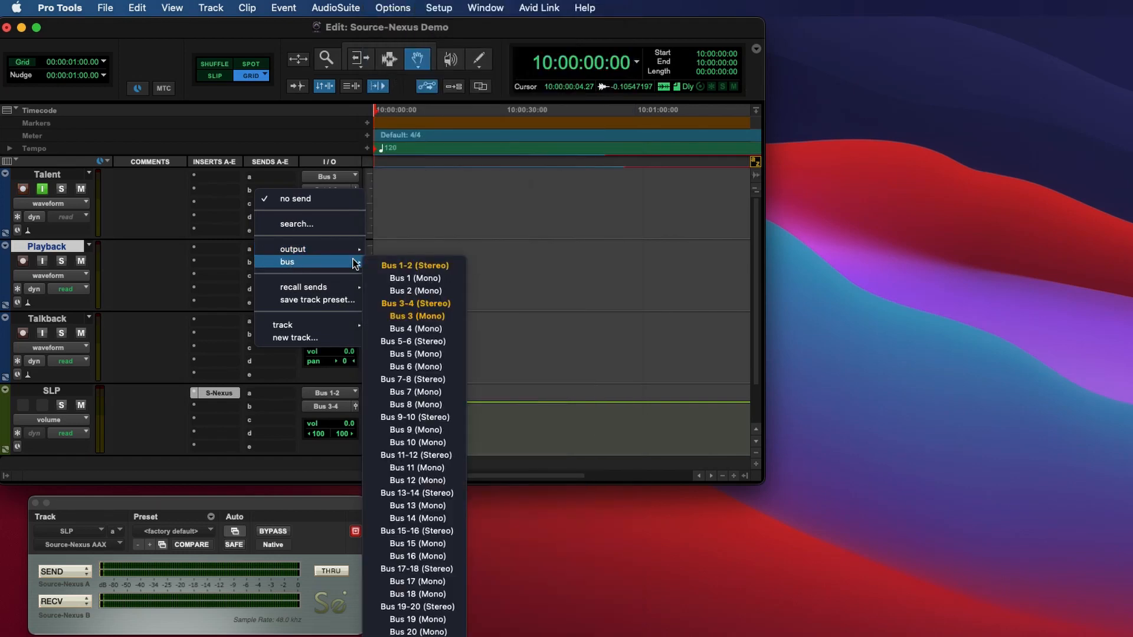
click(421, 265)
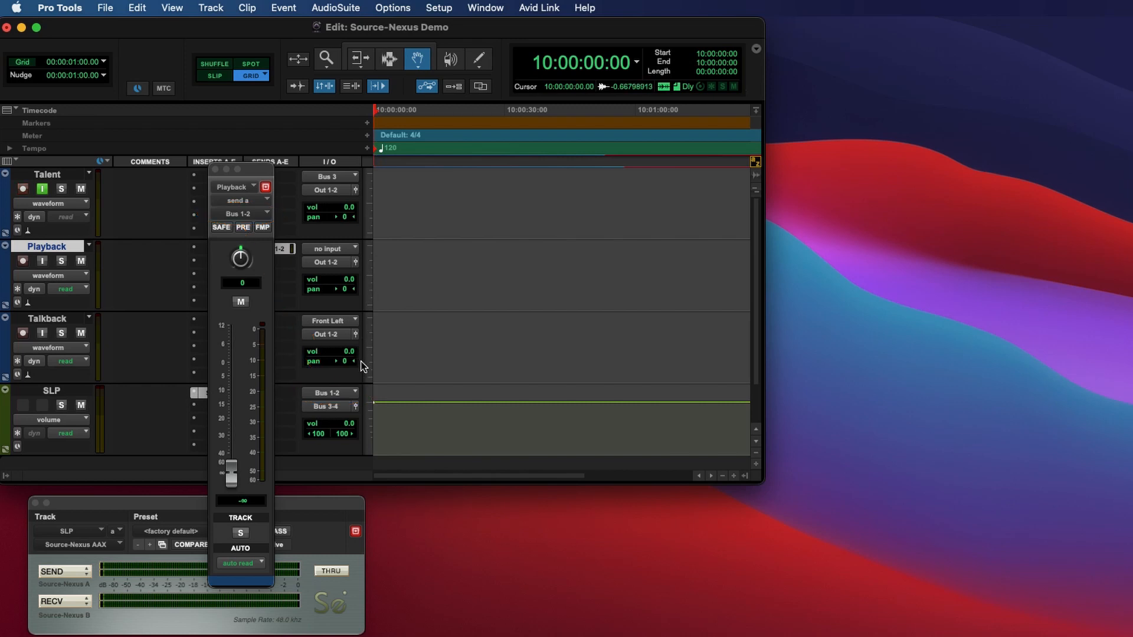
click(242, 501)
text(0)
key(Return)
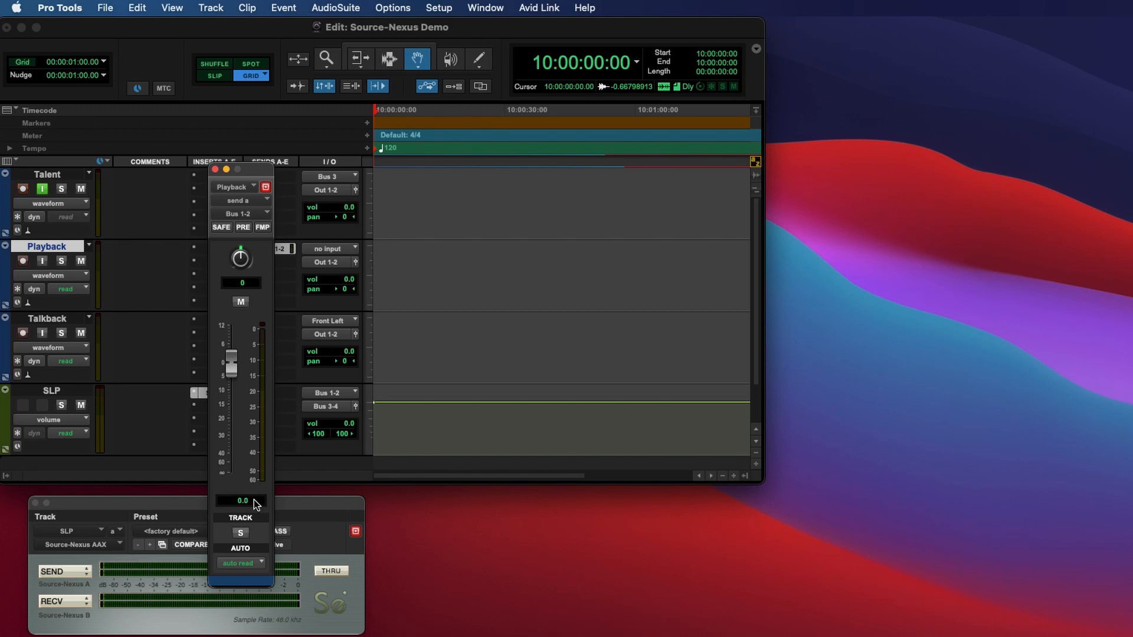
click(215, 169)
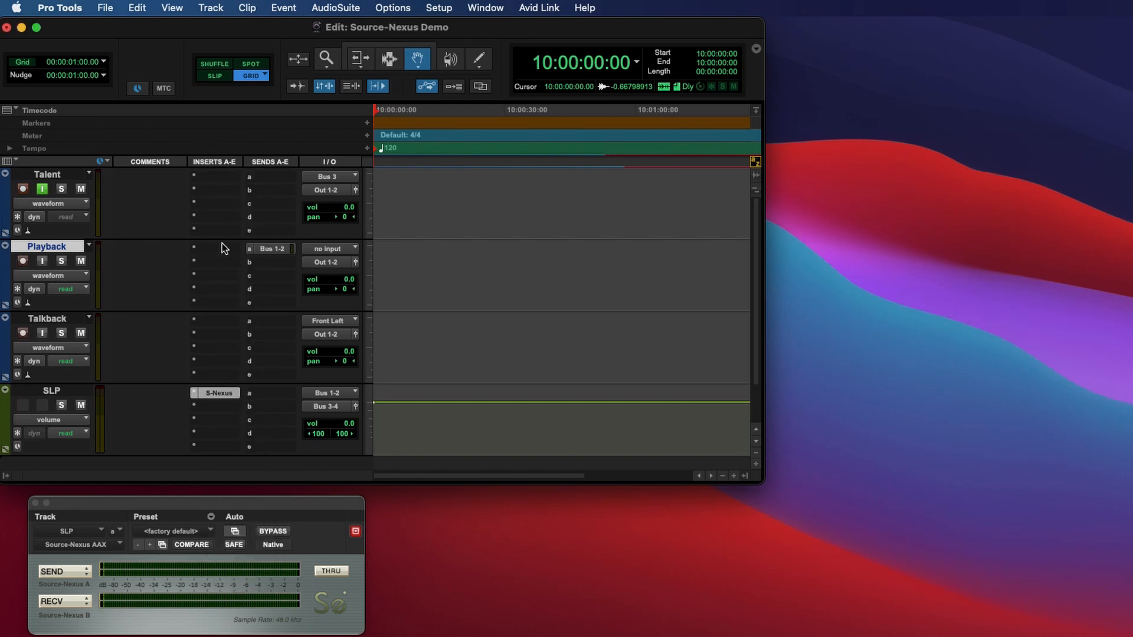
Set the Talkback track's input to Front Left.
click(34, 319)
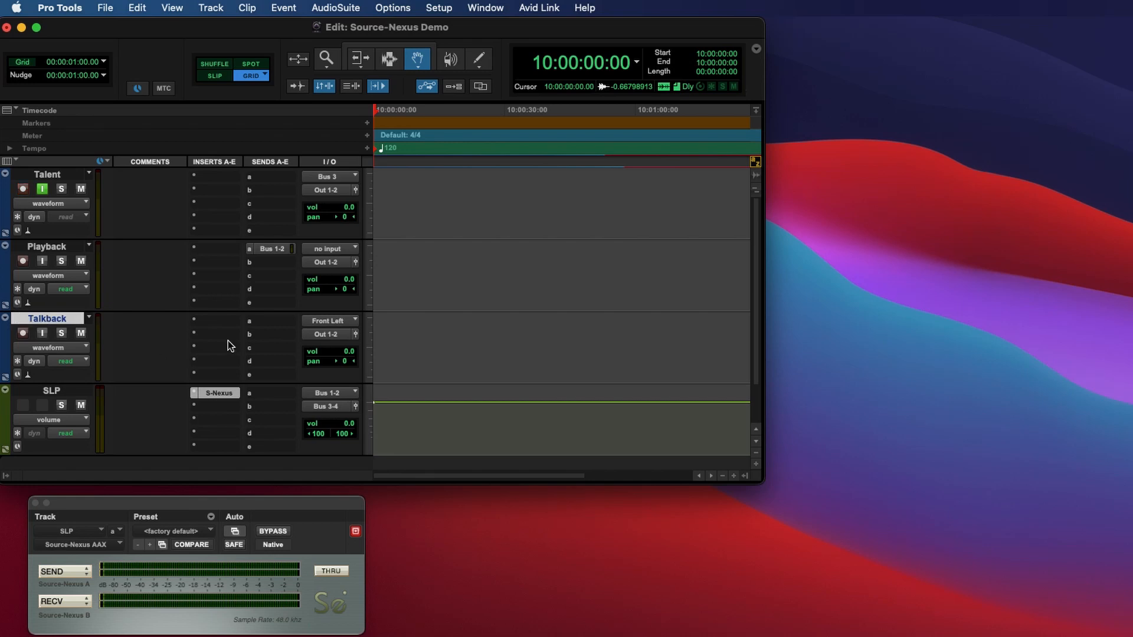
click(344, 326)
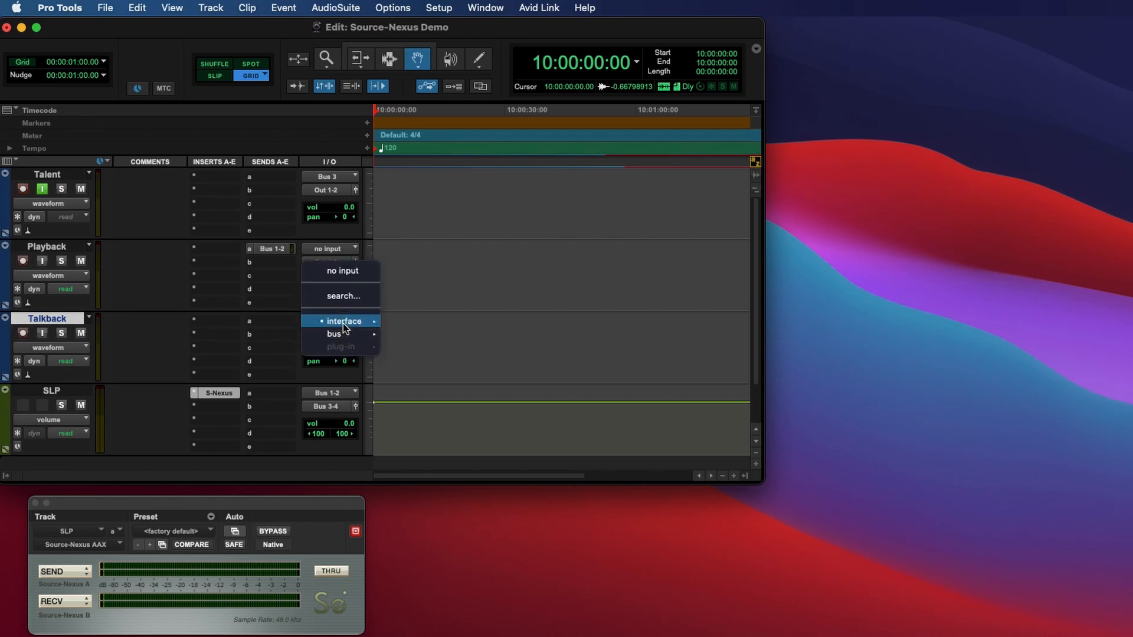
mouse_move(354, 321)
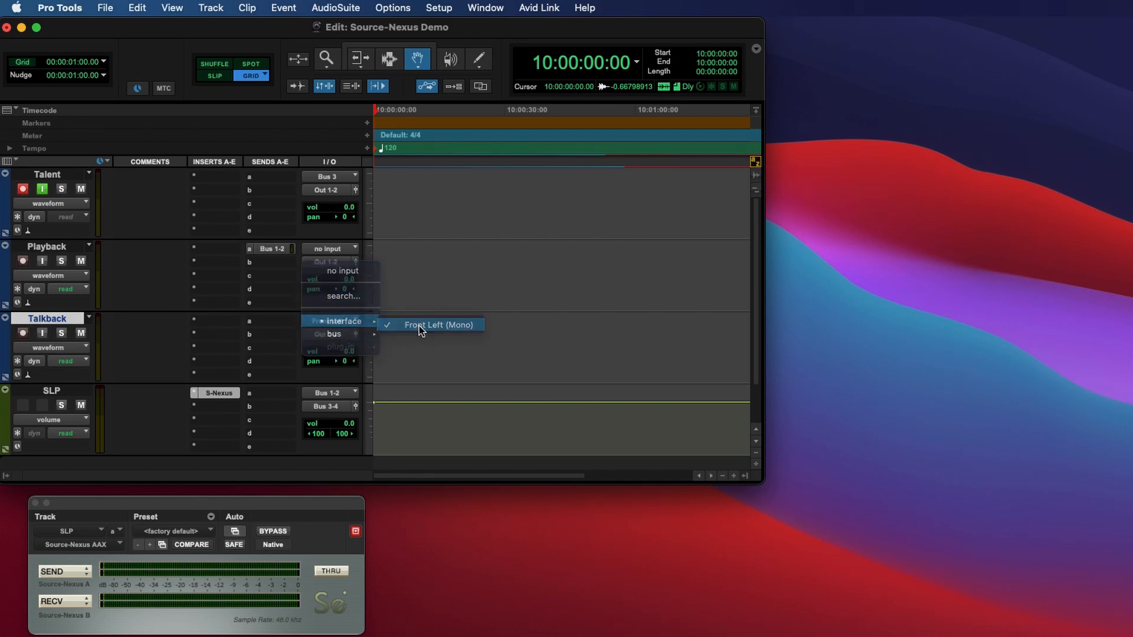
click(419, 325)
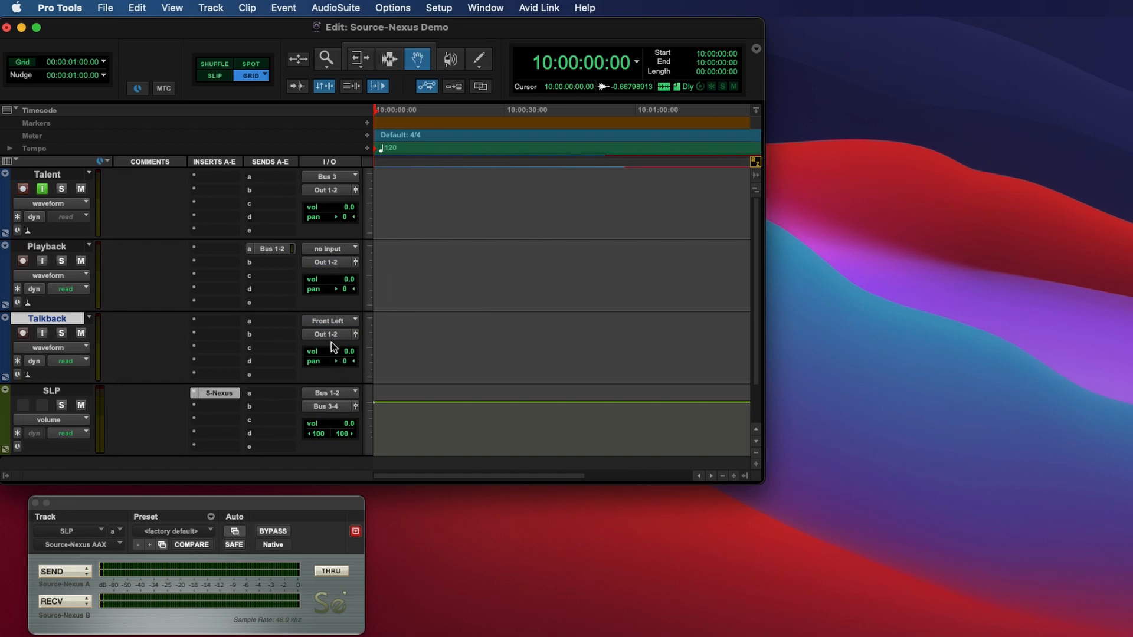
Route Talkback's output to Bus 1-2 and turn on its input monitoring.
click(333, 334)
mouse_move(336, 349)
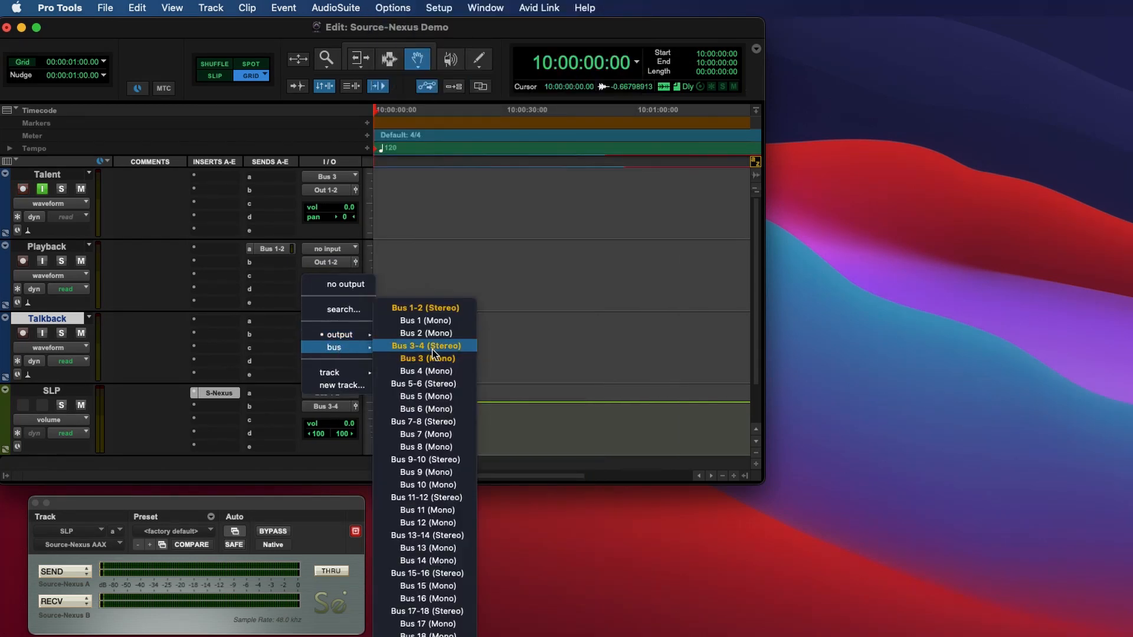
click(427, 311)
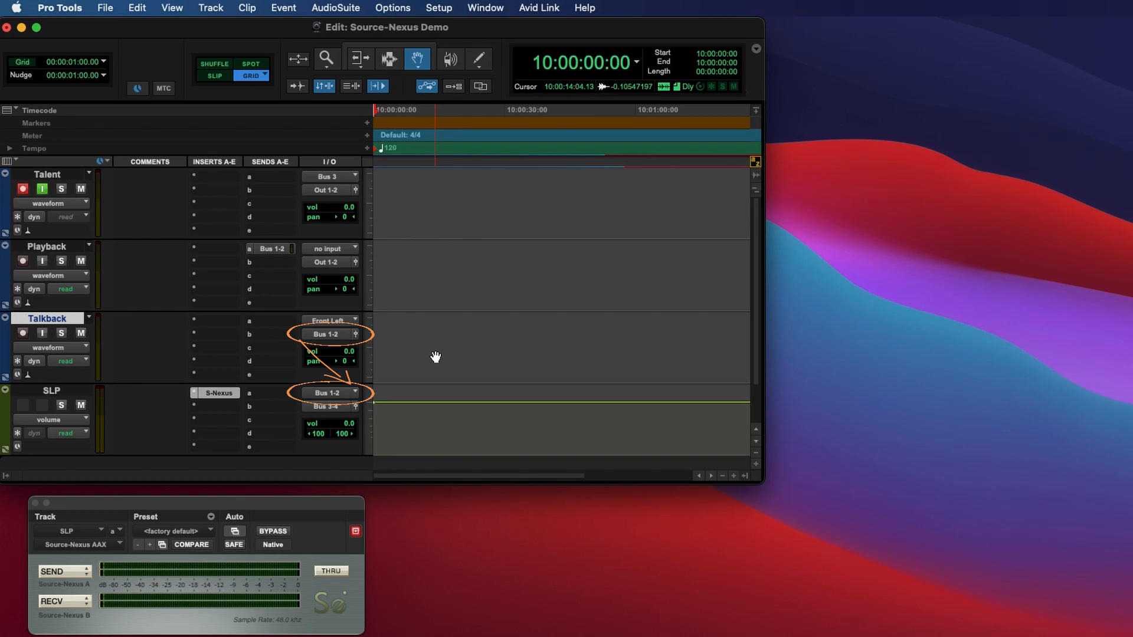
click(42, 335)
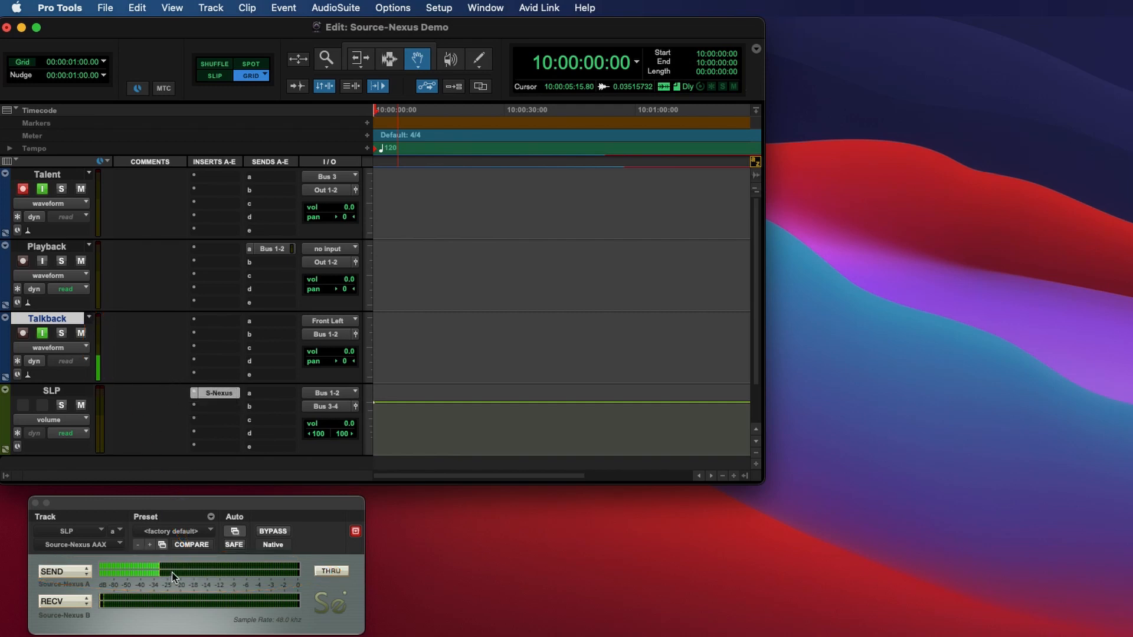
Switch to Chrome and log in to SessionLinkPRO with the saved username and account password.
key(super+Tab)
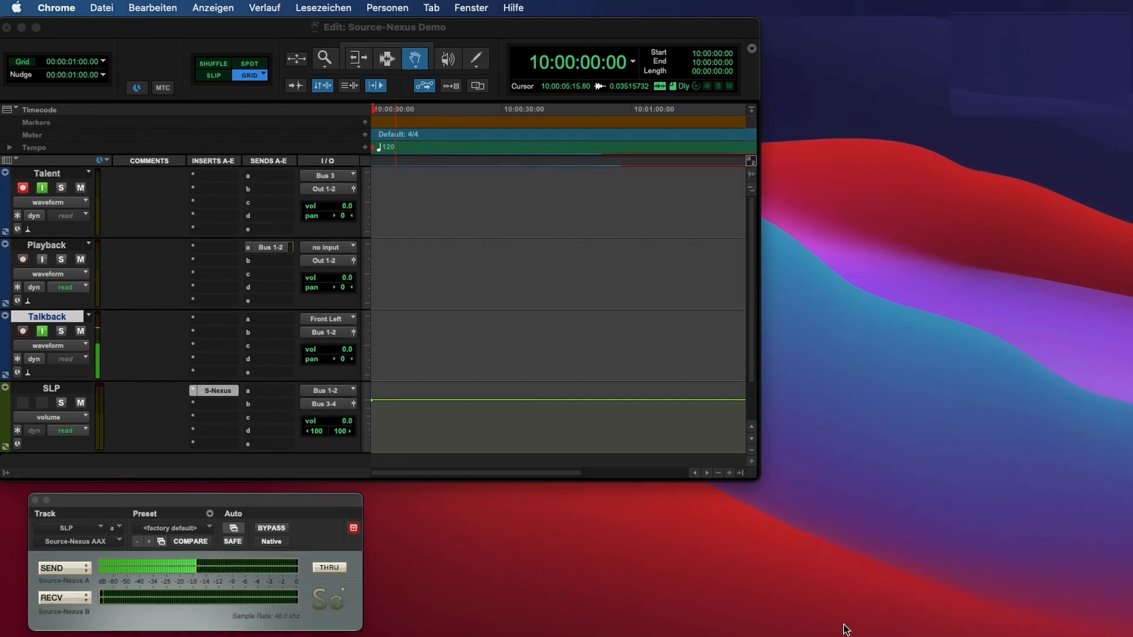
click(787, 614)
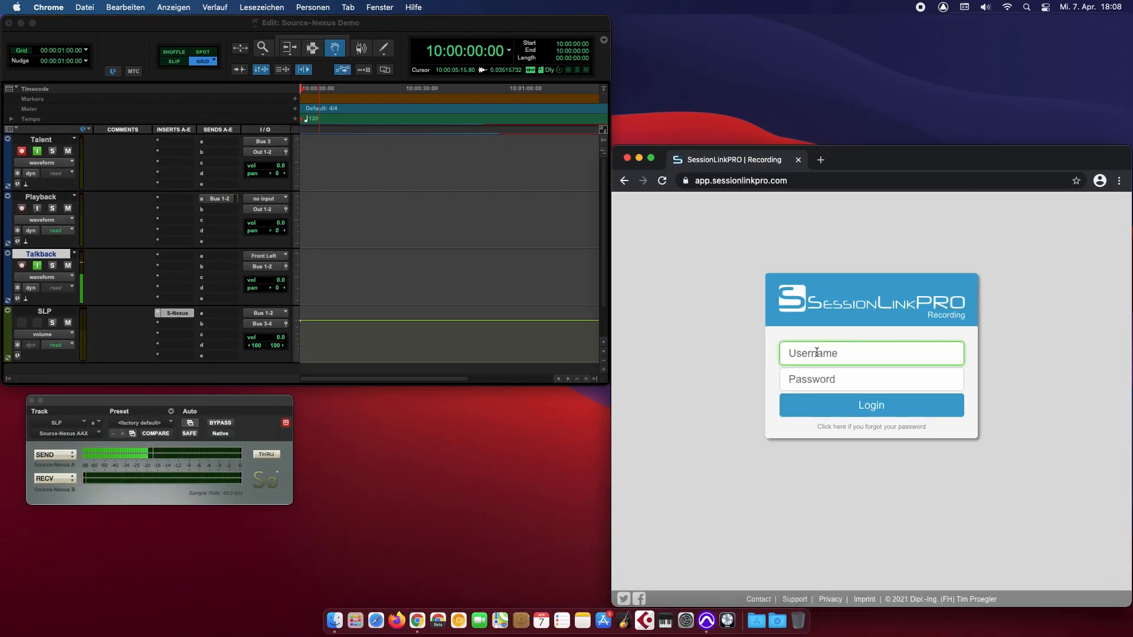
click(817, 352)
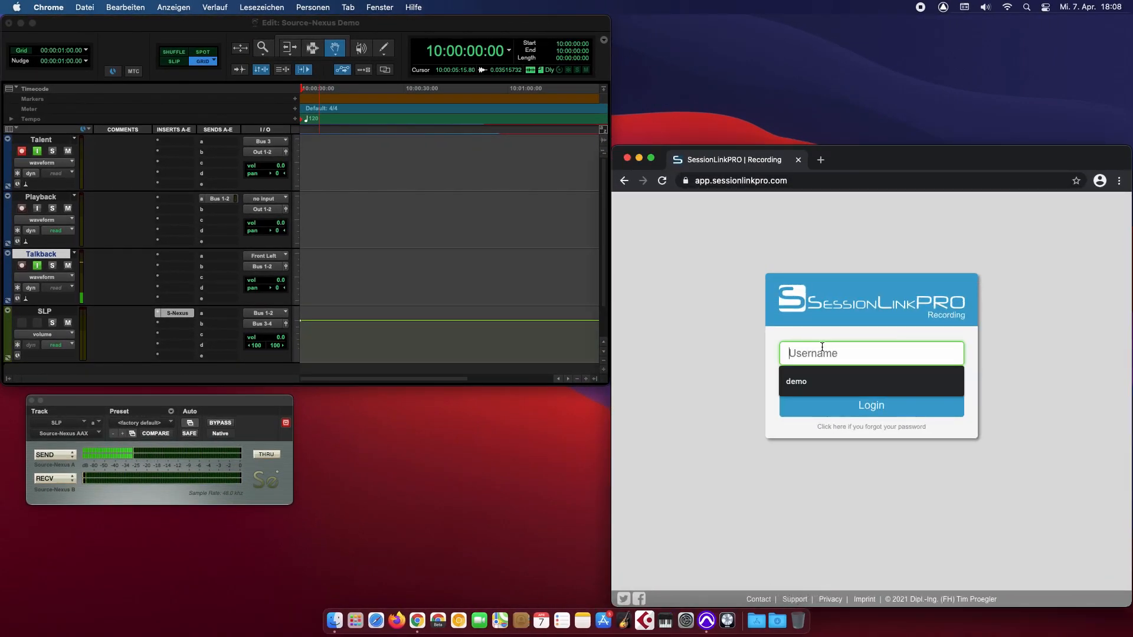
click(816, 373)
key(Tab)
text(d)
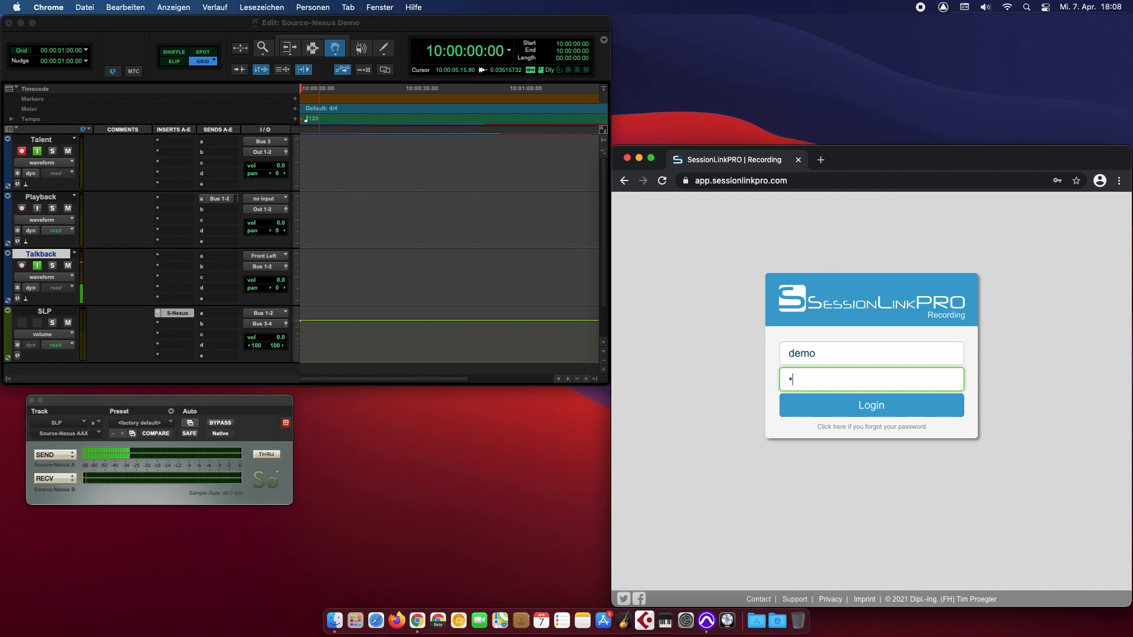
key(Return)
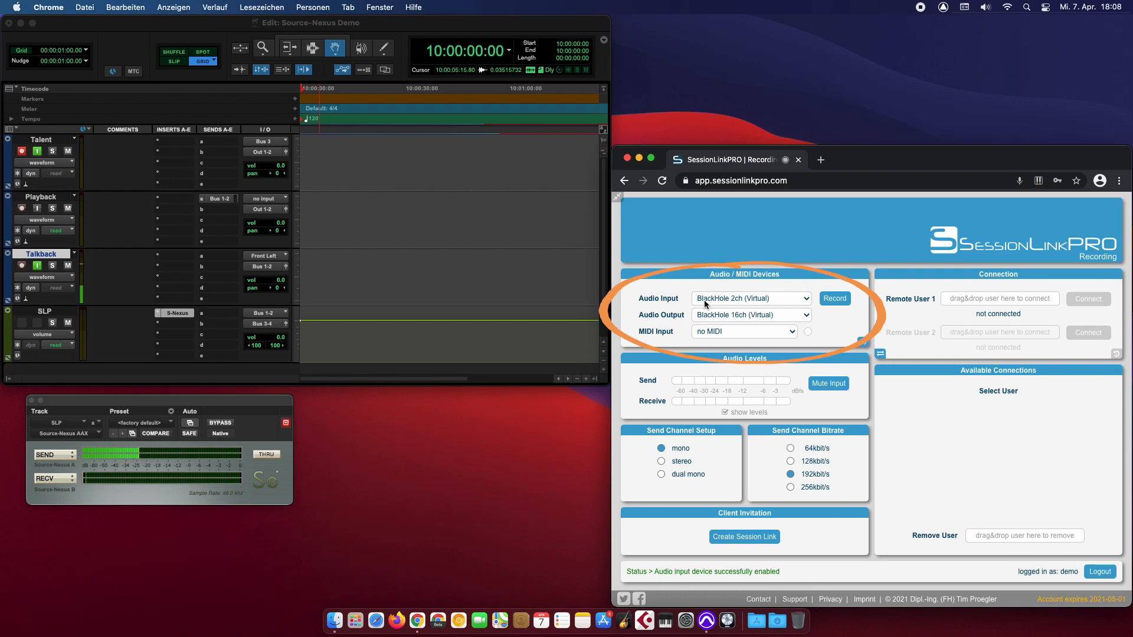
Choose Source-Nexus A (Virtual) as audio input, Source-Nexus B (Virtual) as output, then Create Session Link.
click(754, 300)
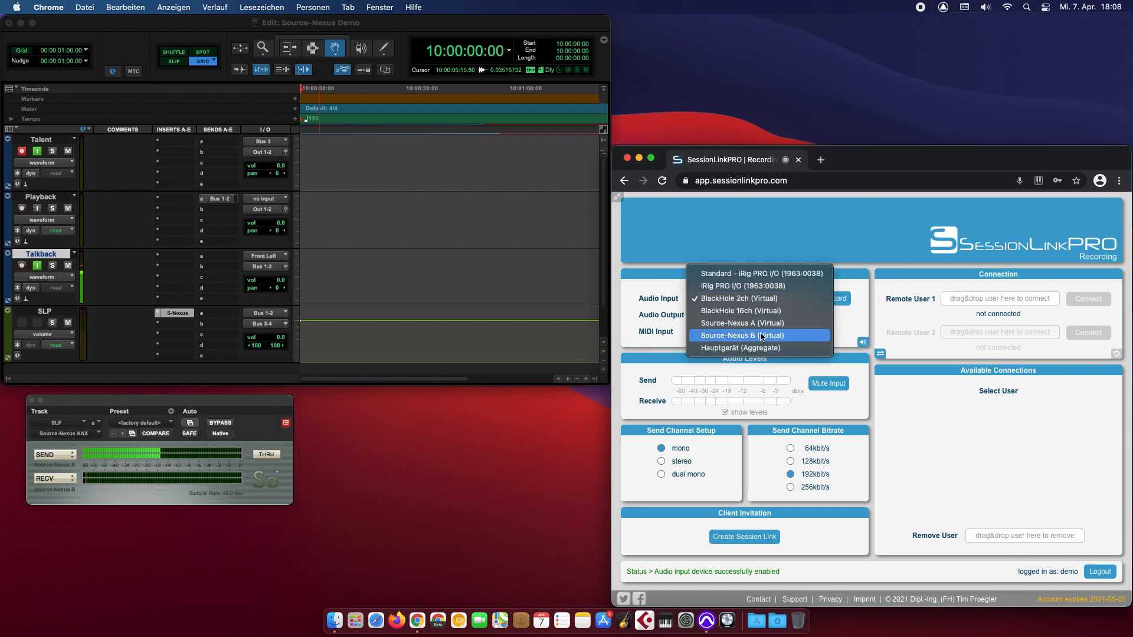
click(758, 324)
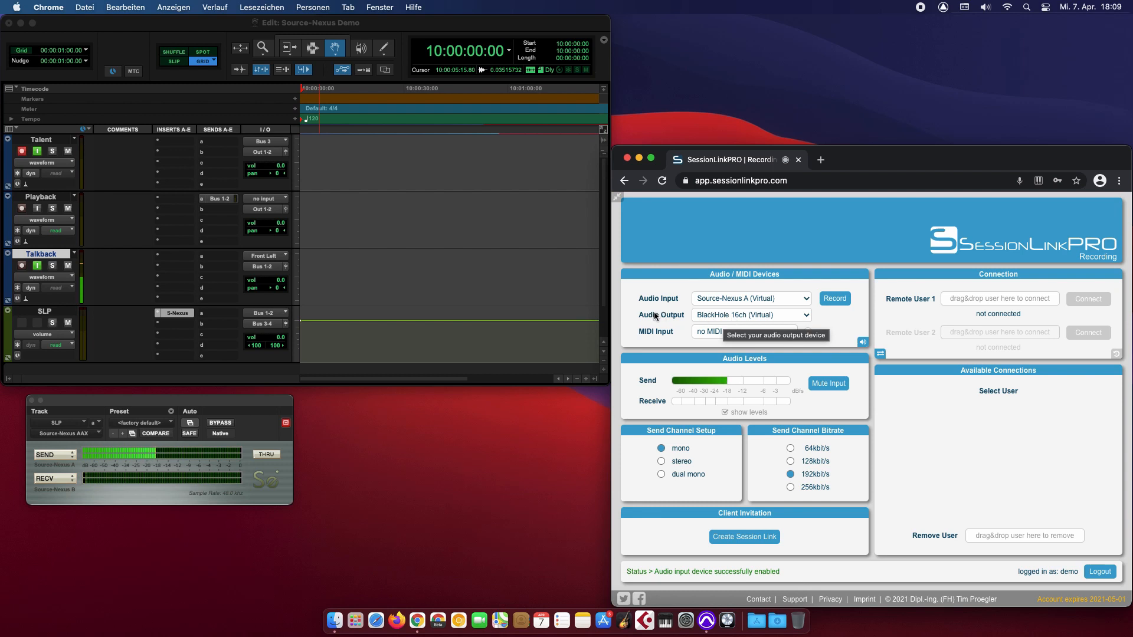
click(724, 316)
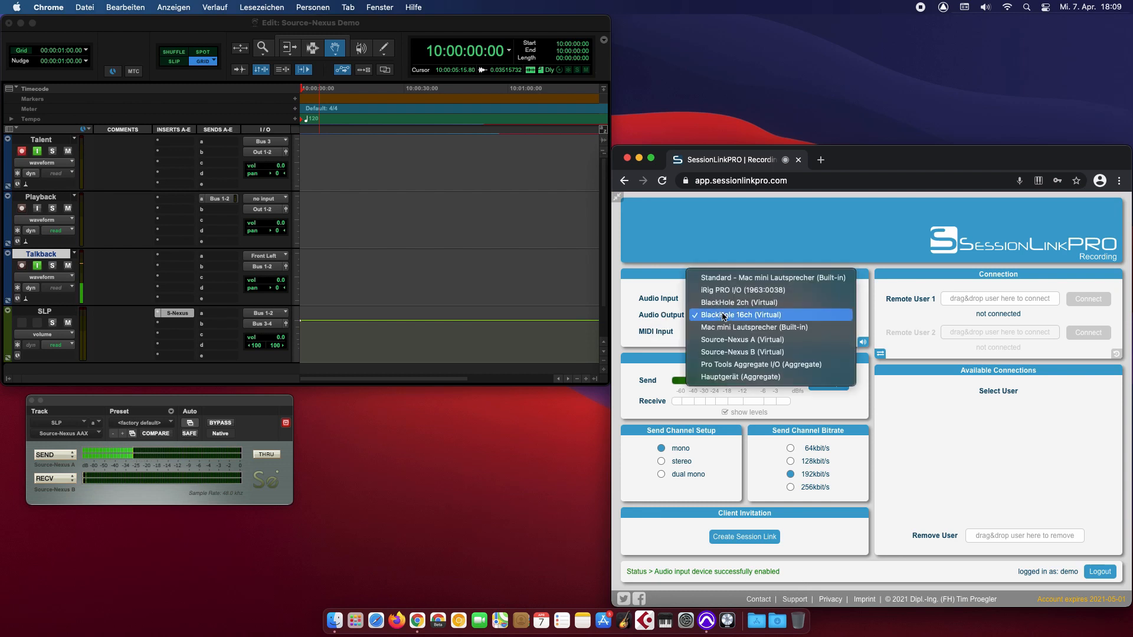
click(745, 350)
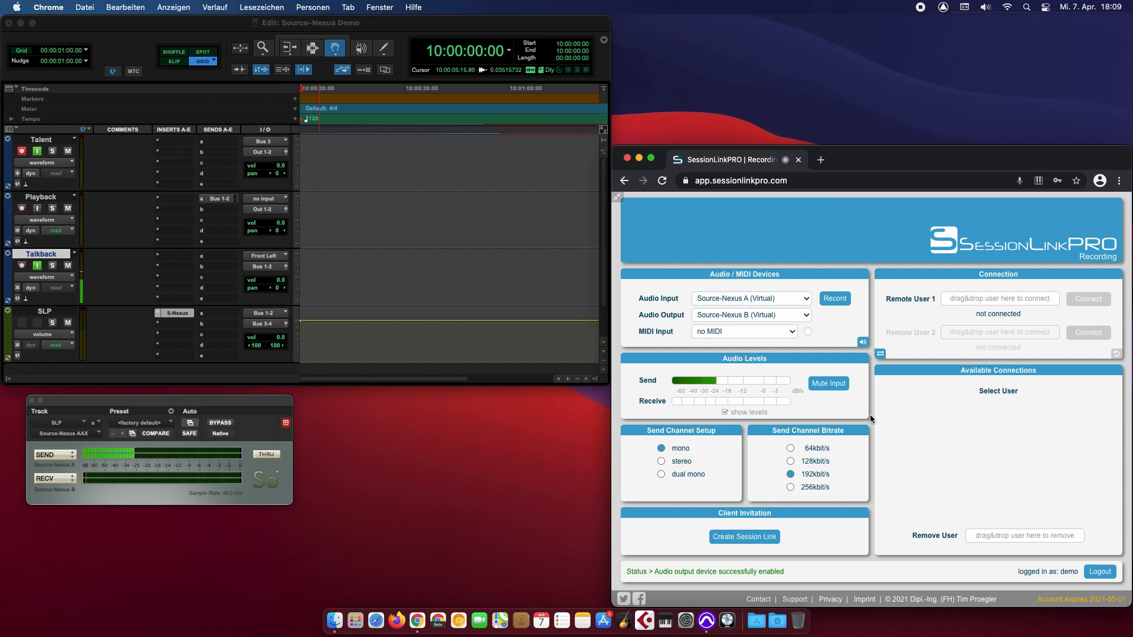
click(753, 533)
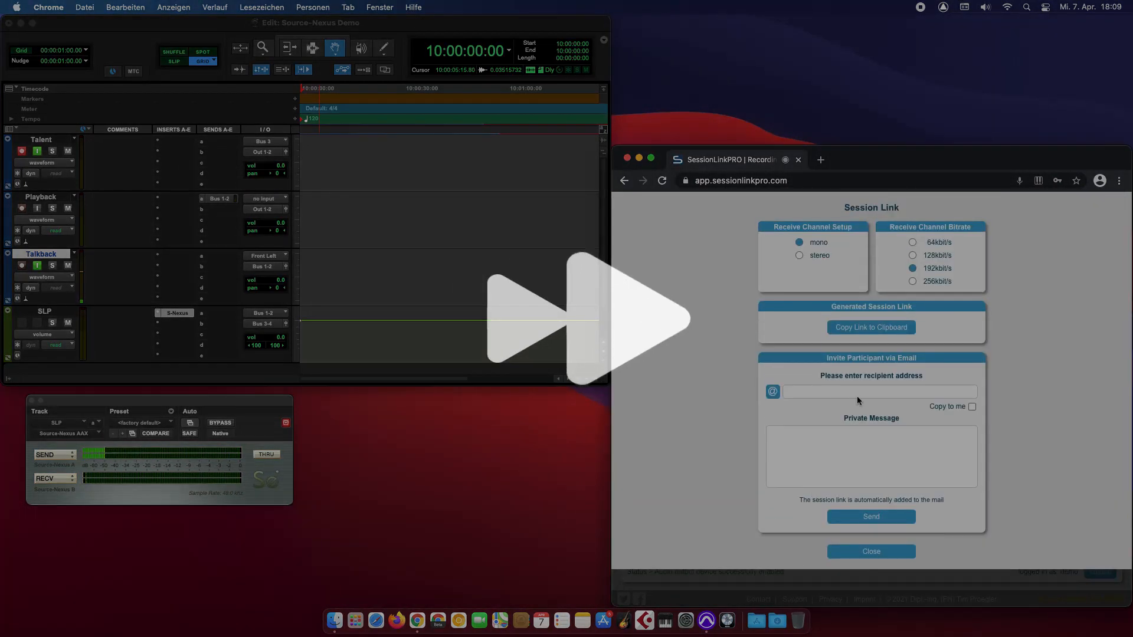
Email the Session Link invitation to the participant's address so Talent becomes available.
click(857, 394)
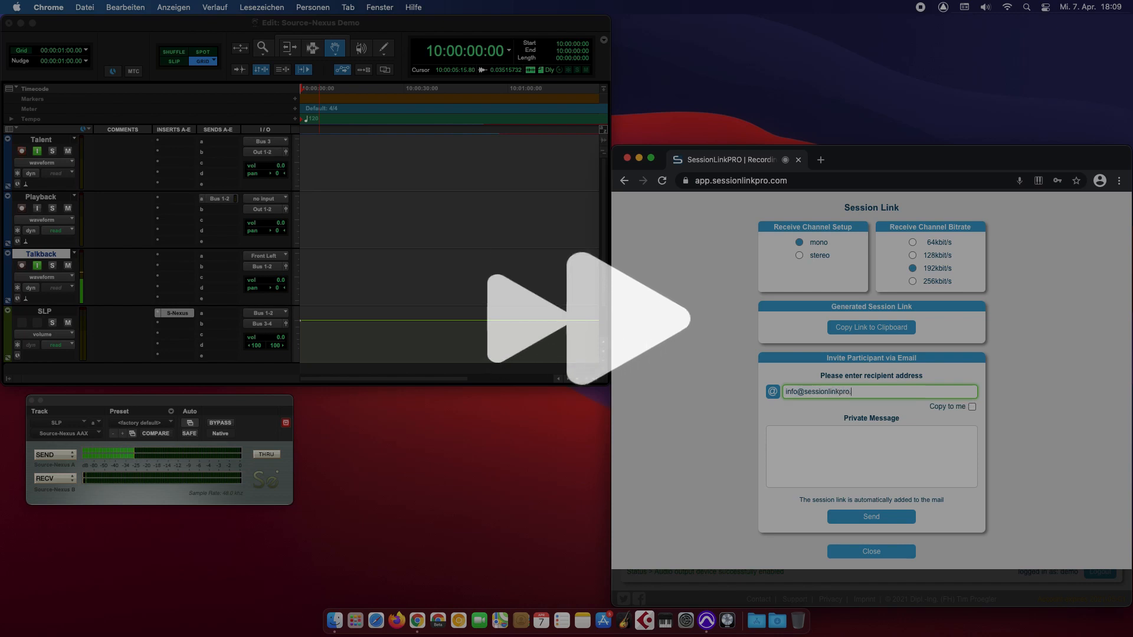
click(890, 518)
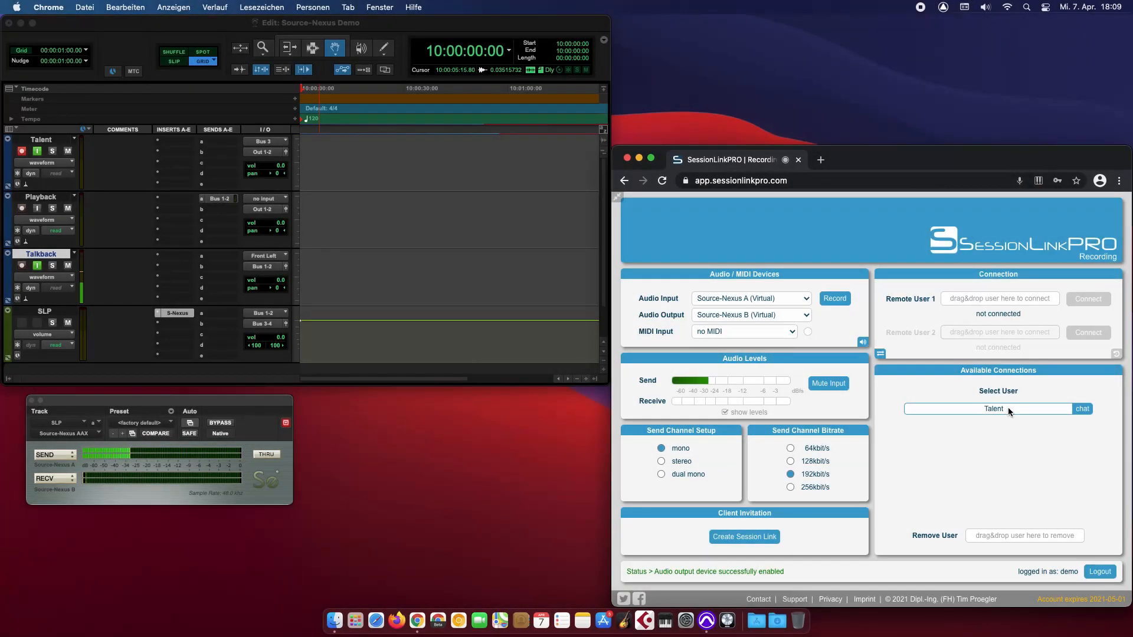
Assign Talent as Remote User 1 and connect, going on air at mono 192 kbit/s.
drag(1008, 407, 1087, 294)
click(1089, 299)
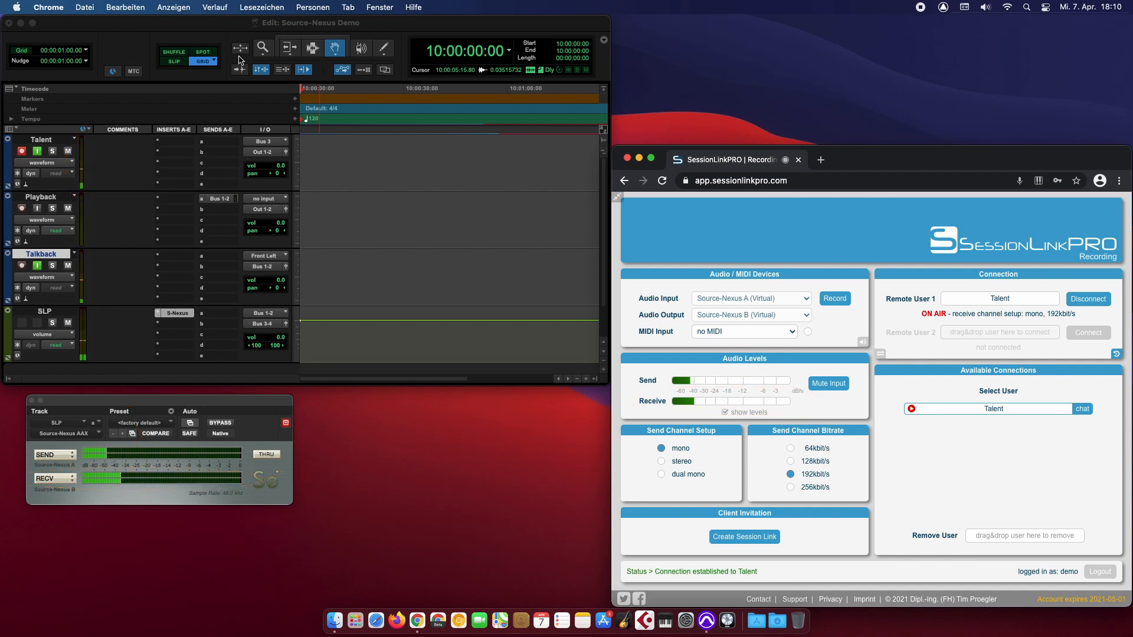
click(230, 34)
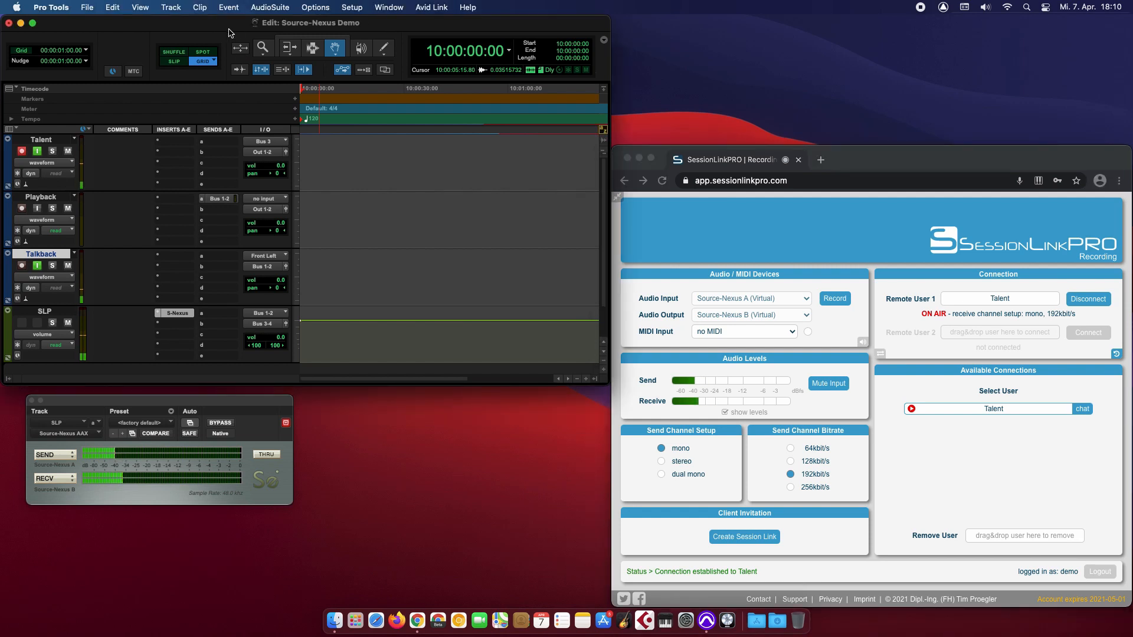
Record a short clip from Talent and move it onto the Playback track.
key(super+space)
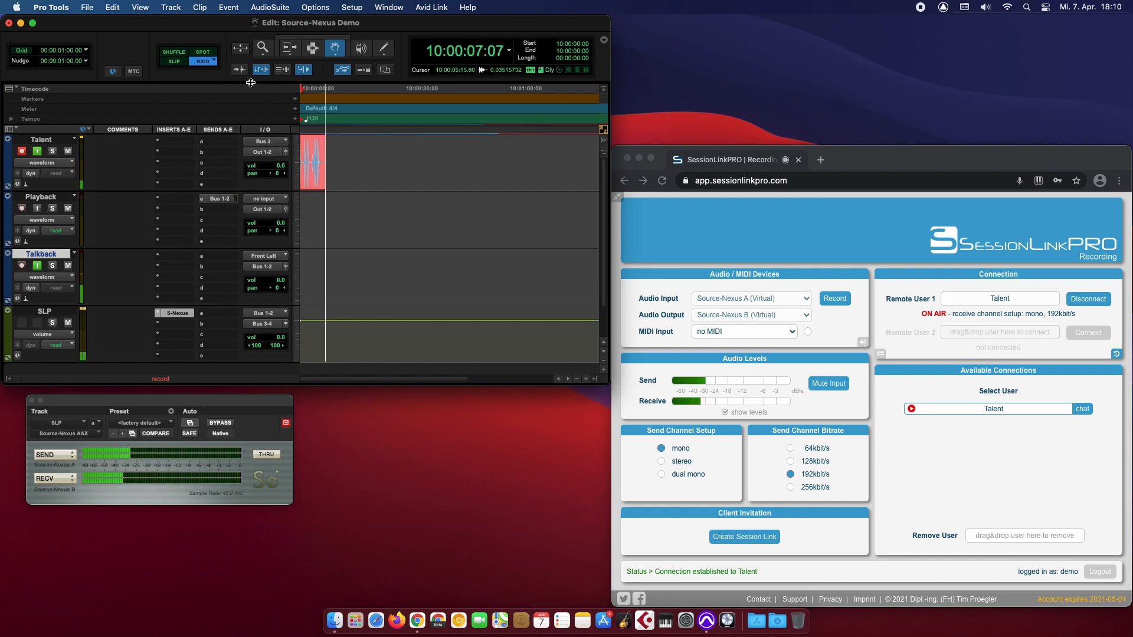
key(space)
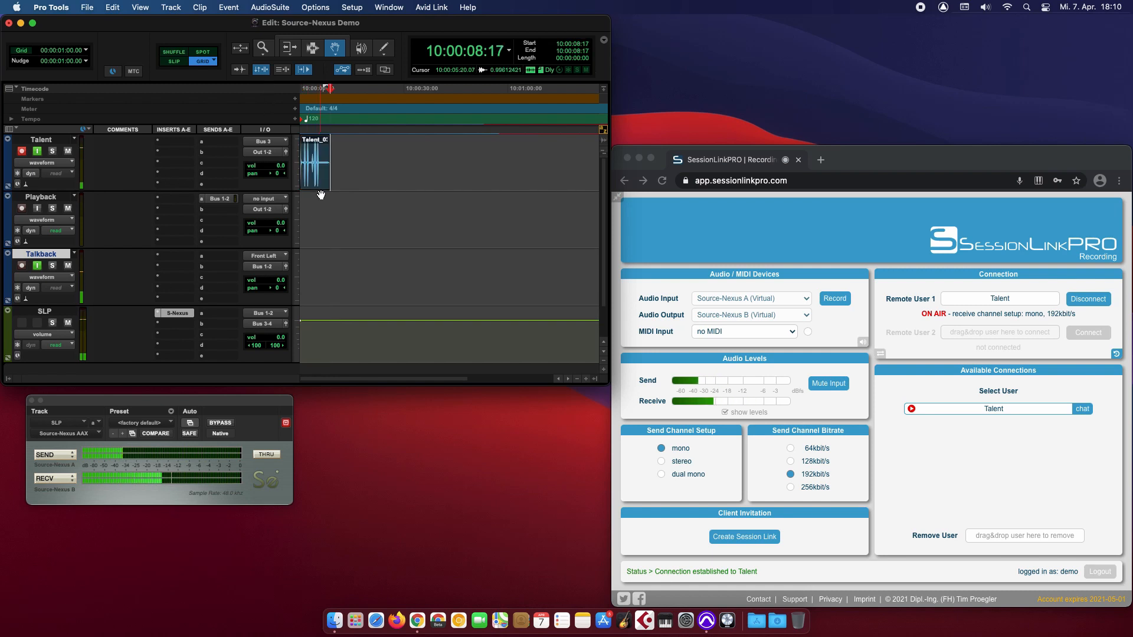
drag(321, 181, 319, 238)
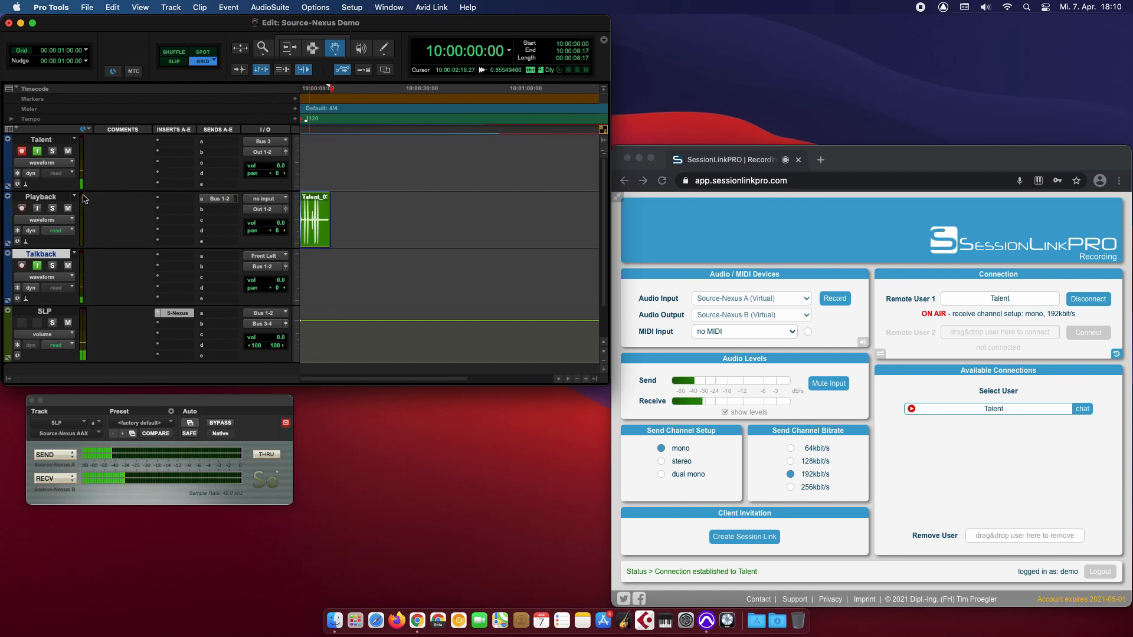
Play the recorded Talent clip through from the Playback track.
click(45, 197)
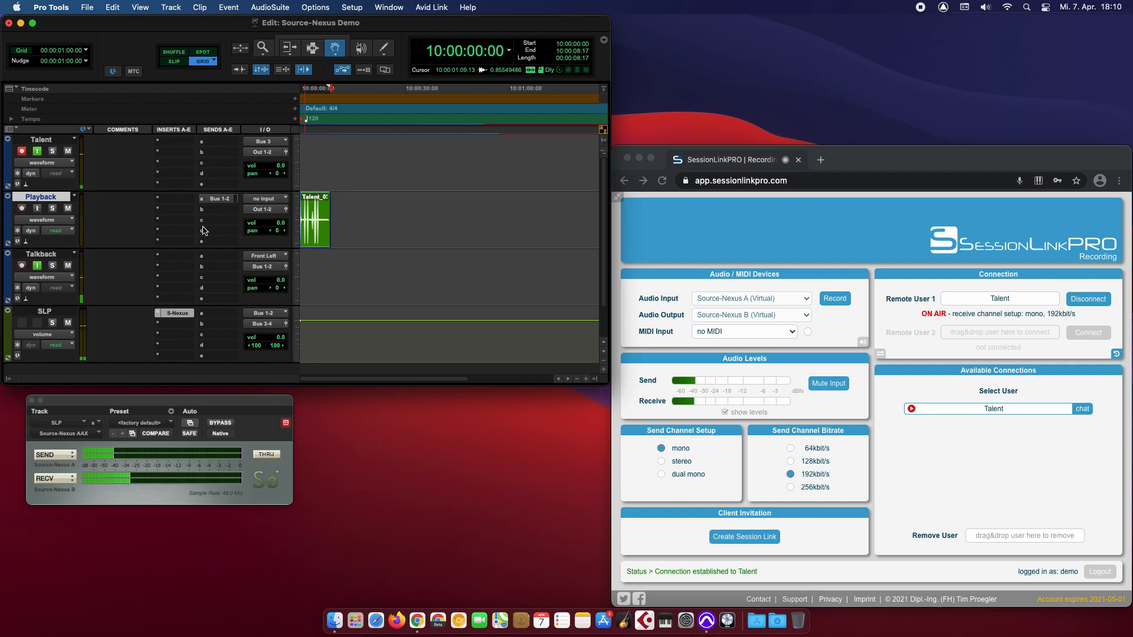
key(space)
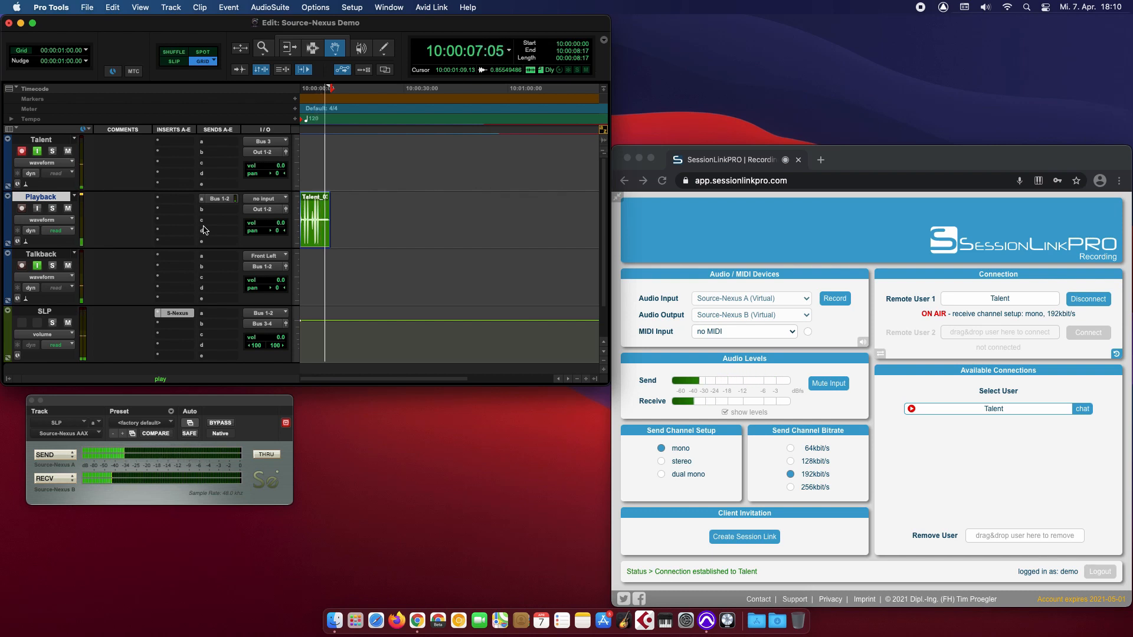
key(space)
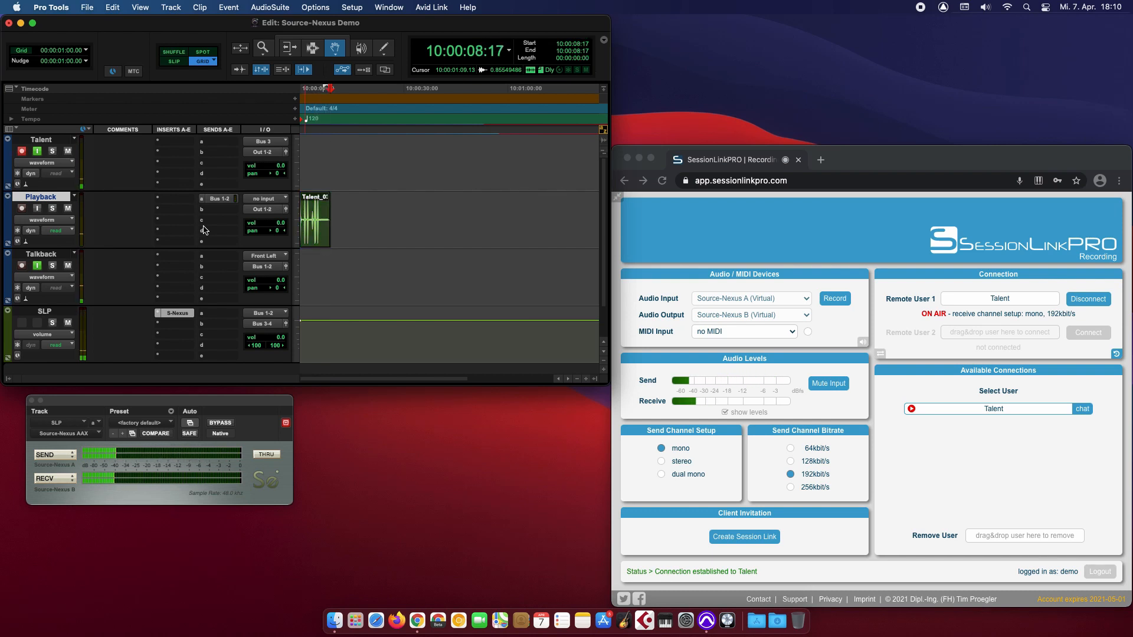